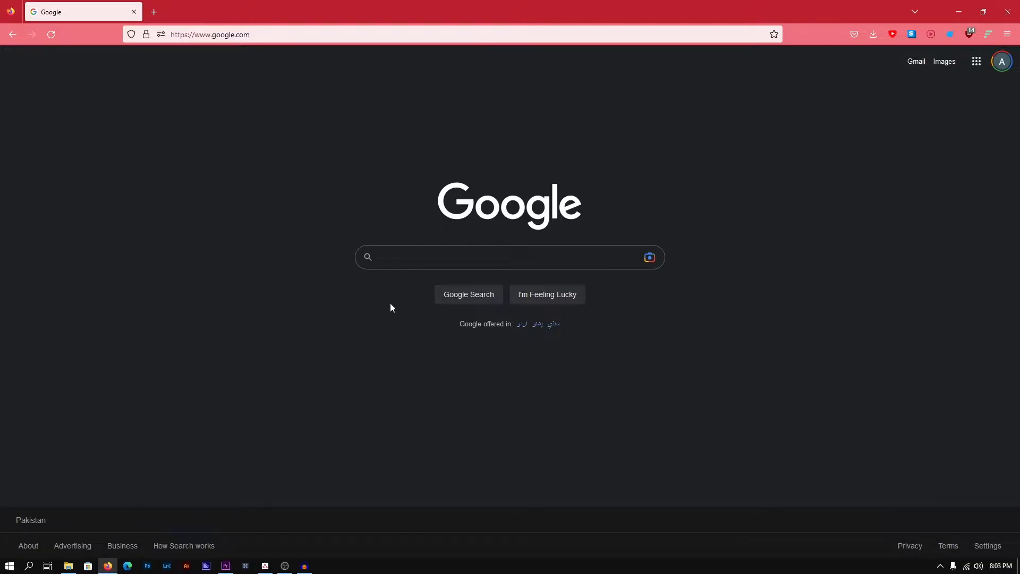
# Step: Search Google for "google analytics" and open the Google Analytics site from the results
pyautogui.click(422, 254)
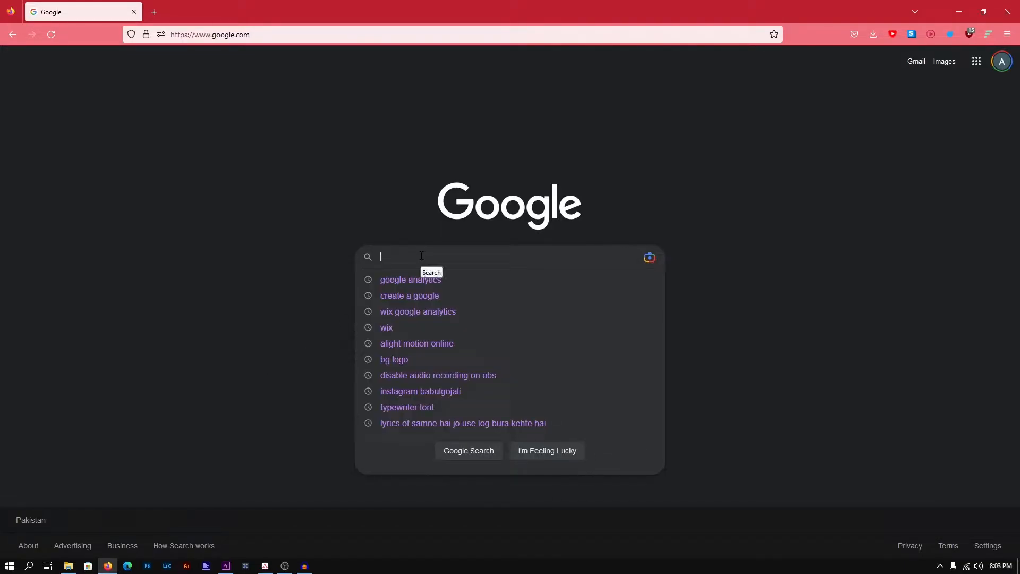
pyautogui.press('Down')
pyautogui.press('Return')
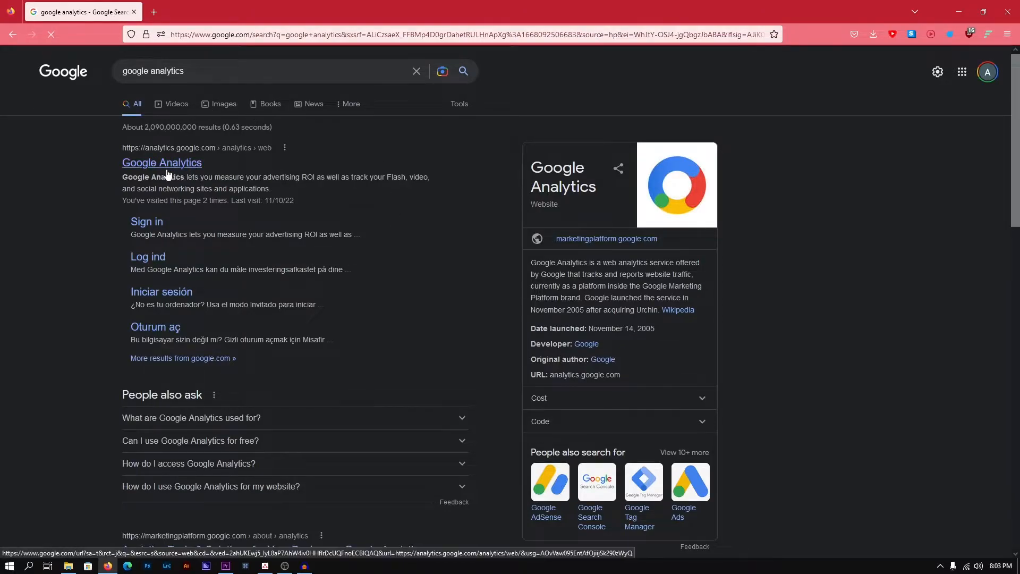
pyautogui.click(125, 162)
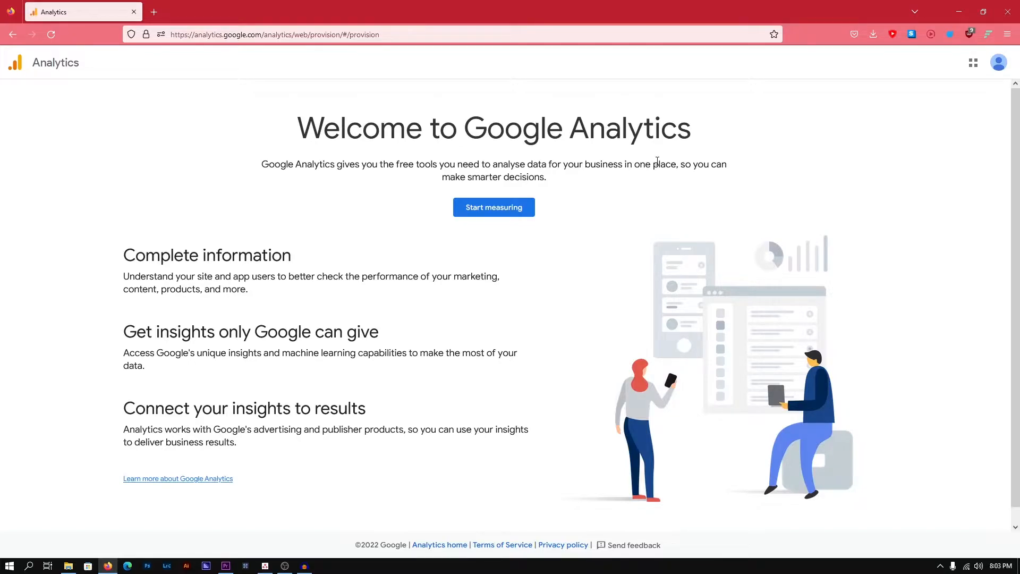
# Step: Check which Google account is signed in, and start the Analytics account setup
pyautogui.click(999, 65)
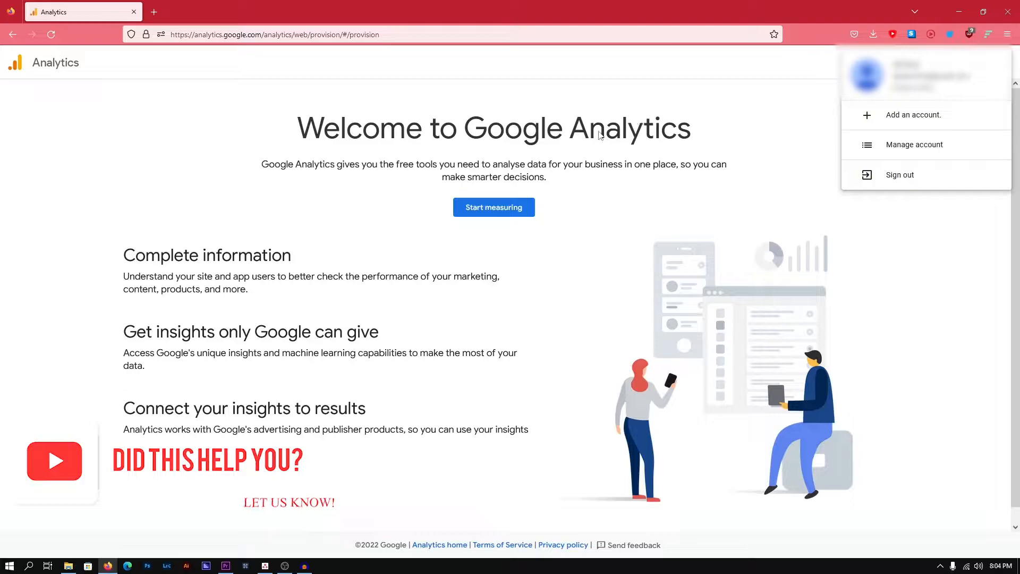
pyautogui.click(545, 88)
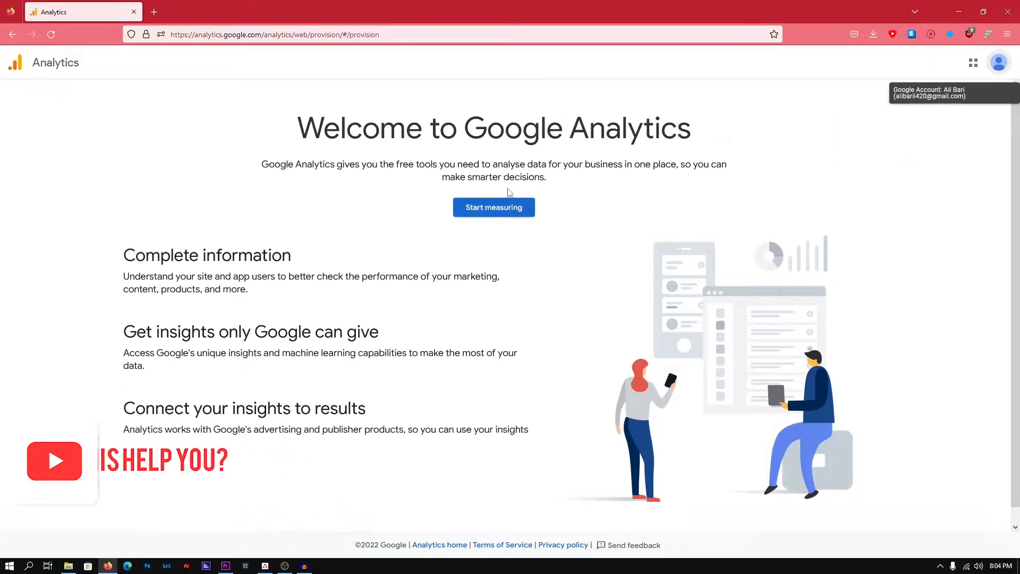
pyautogui.click(494, 211)
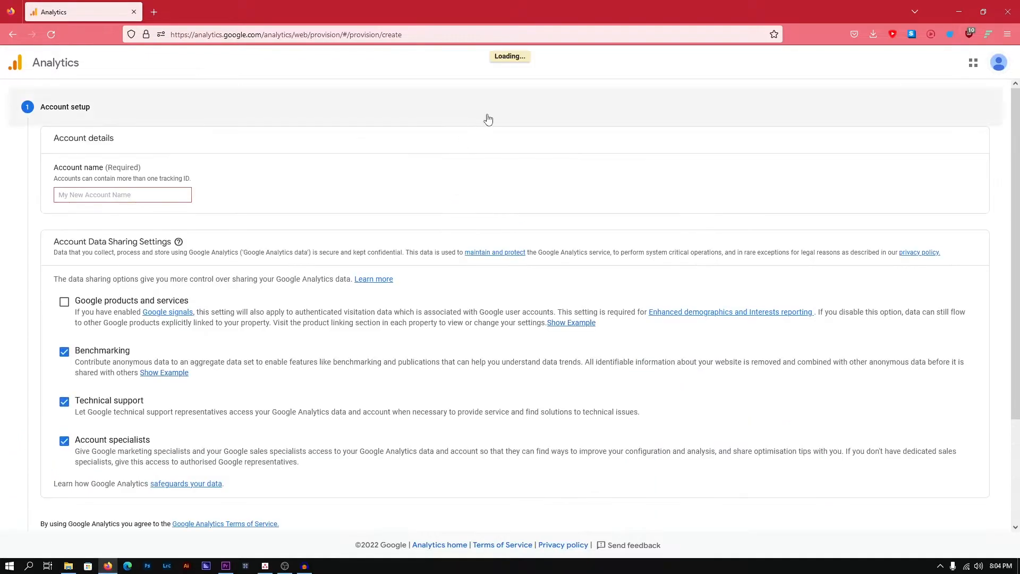
# Step: Name the Analytics account "Adam's Coffee Shop" and continue to the property setup with the default data sharing settings
pyautogui.click(124, 194)
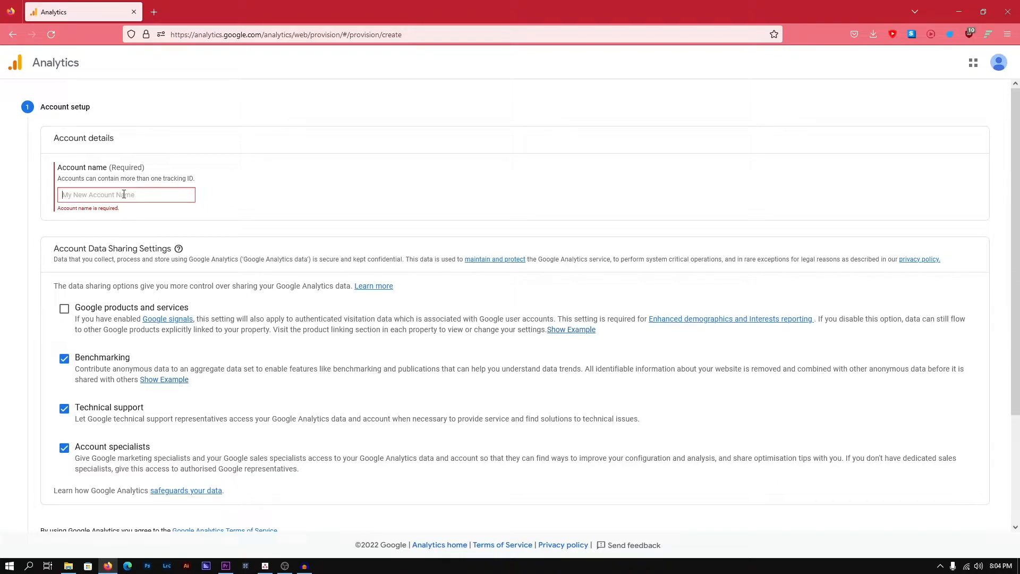
pyautogui.write("Adam'")
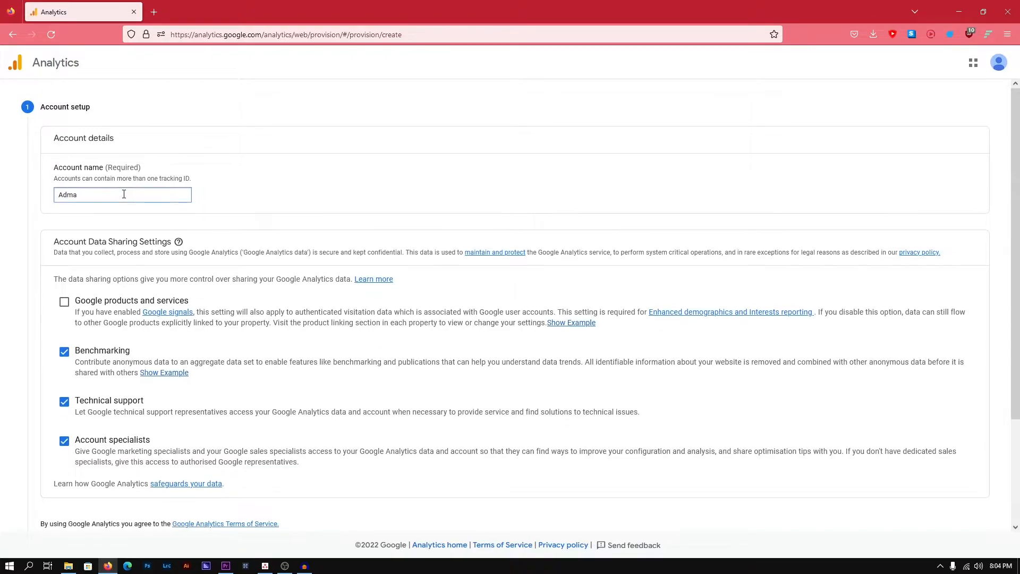
pyautogui.write('s Coffee Shop')
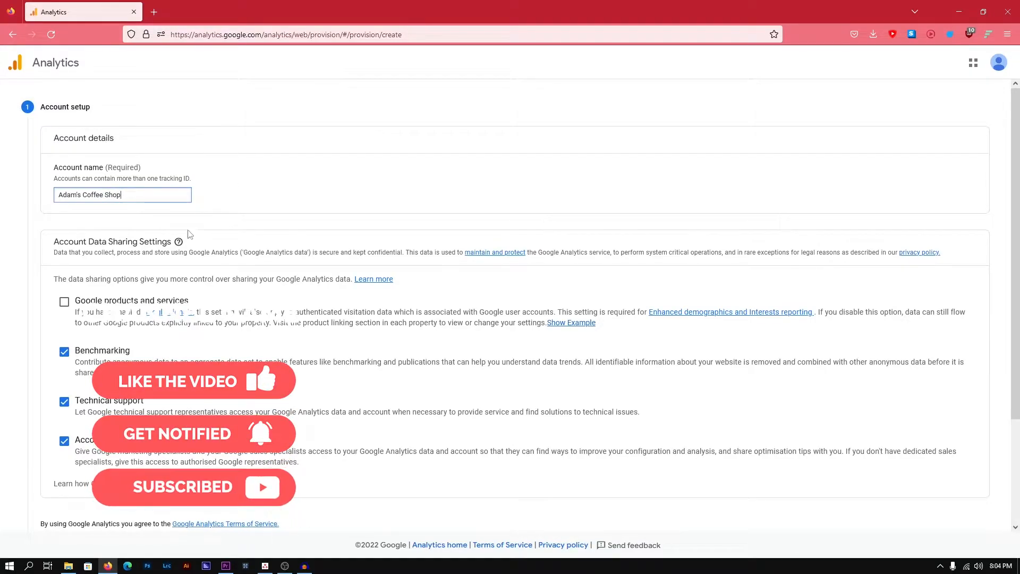
pyautogui.scroll(-1, 117, 213)
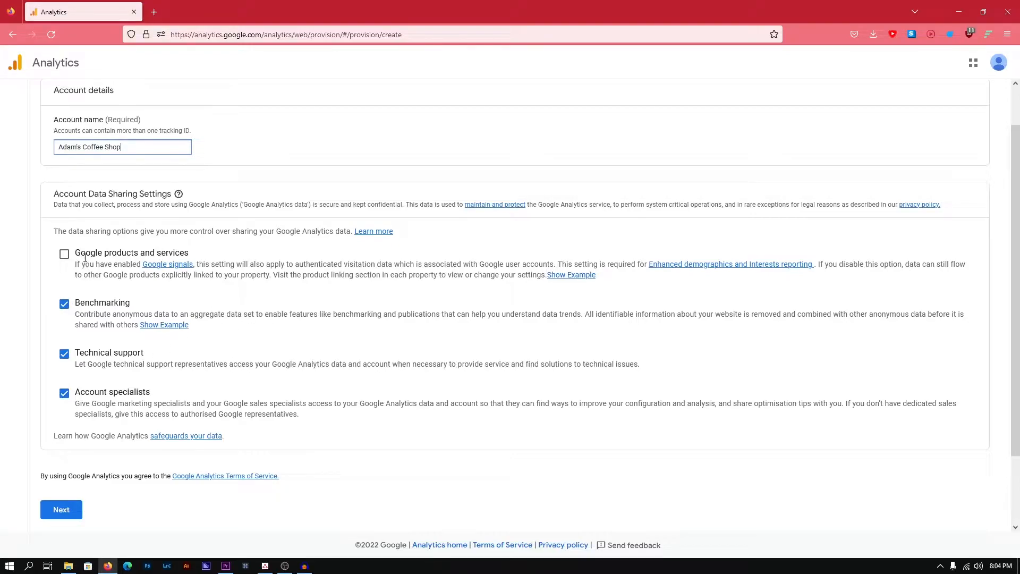
pyautogui.click(64, 508)
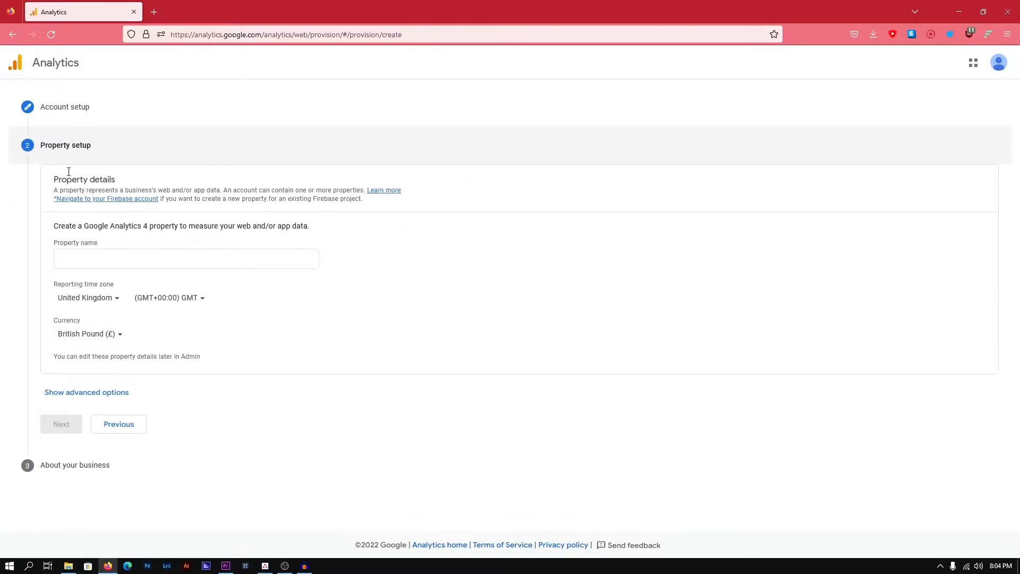
# Step: Enter "adam'scoffeeshop" as the property name
pyautogui.click(111, 258)
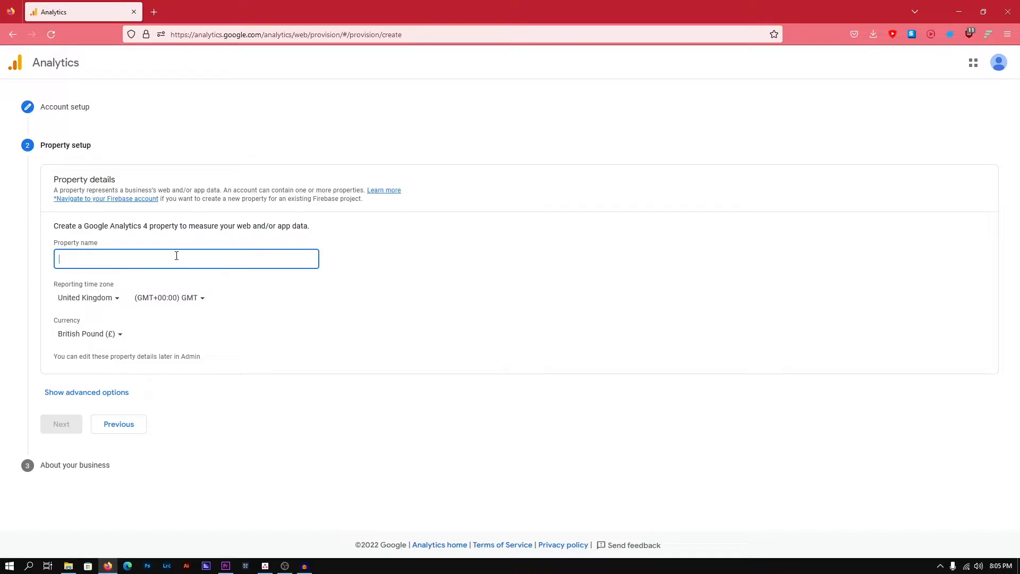
pyautogui.write('Dang')
pyautogui.hotkey('ctrl', 'a')
pyautogui.write('dam')
pyautogui.hotkey('ctrl', 'a')
pyautogui.write('adam')
pyautogui.hotkey('ctrl', 'a')
pyautogui.write("adam'")
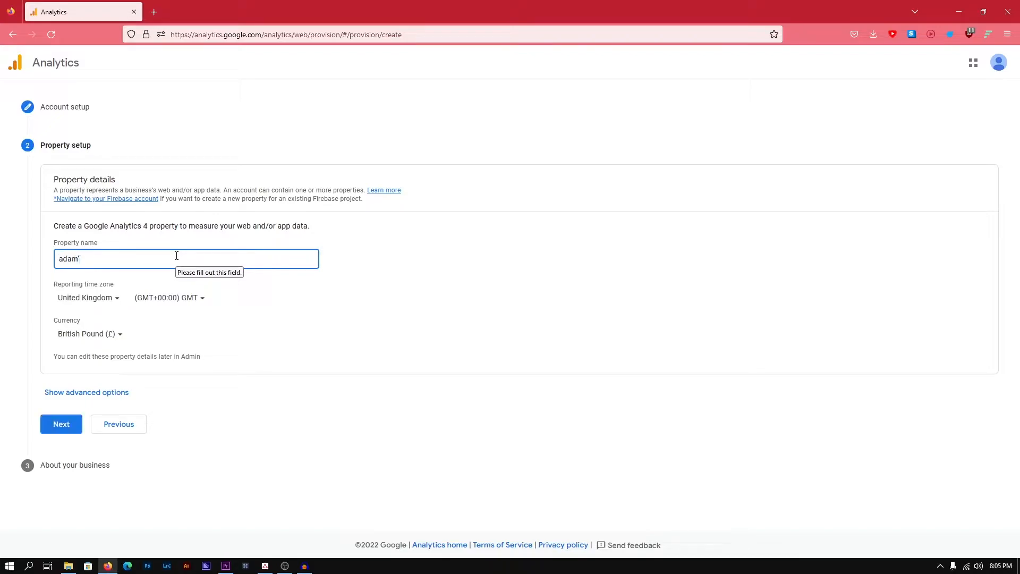
pyautogui.write('s coffeeshop')
pyautogui.click(362, 320)
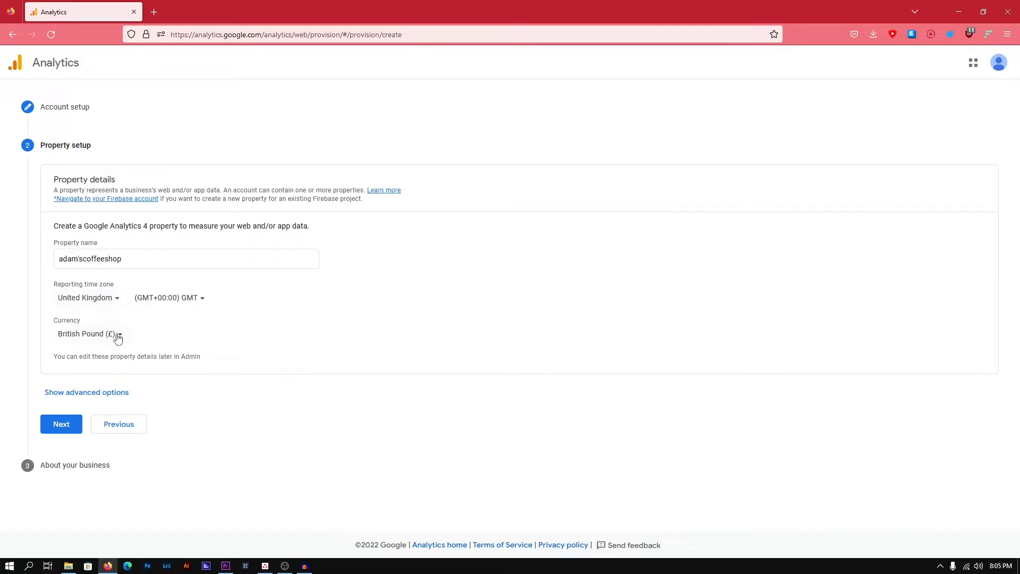
# Step: Look at the advanced property options, hide them again, and continue to the business information
pyautogui.click(101, 391)
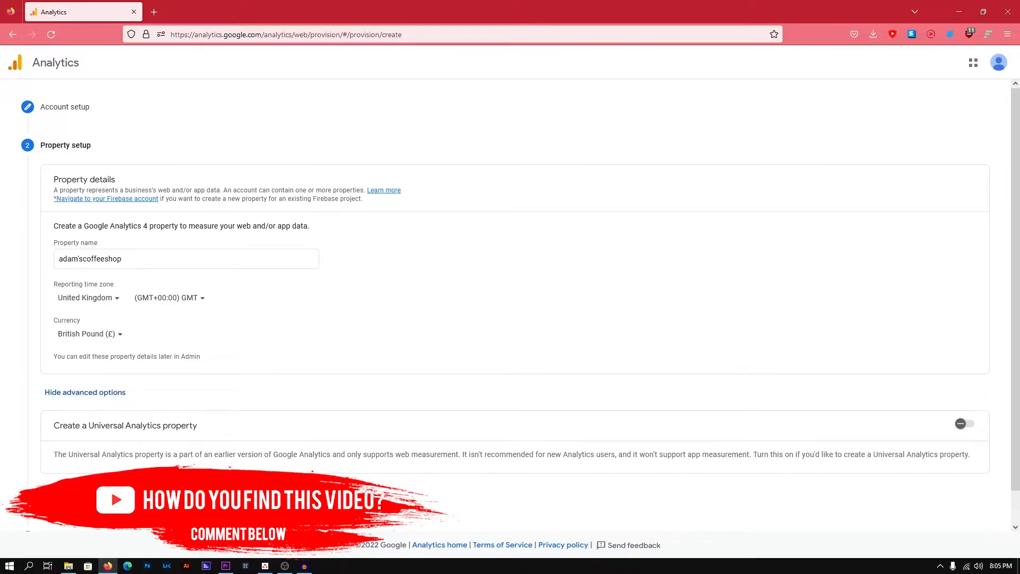
pyautogui.click(81, 396)
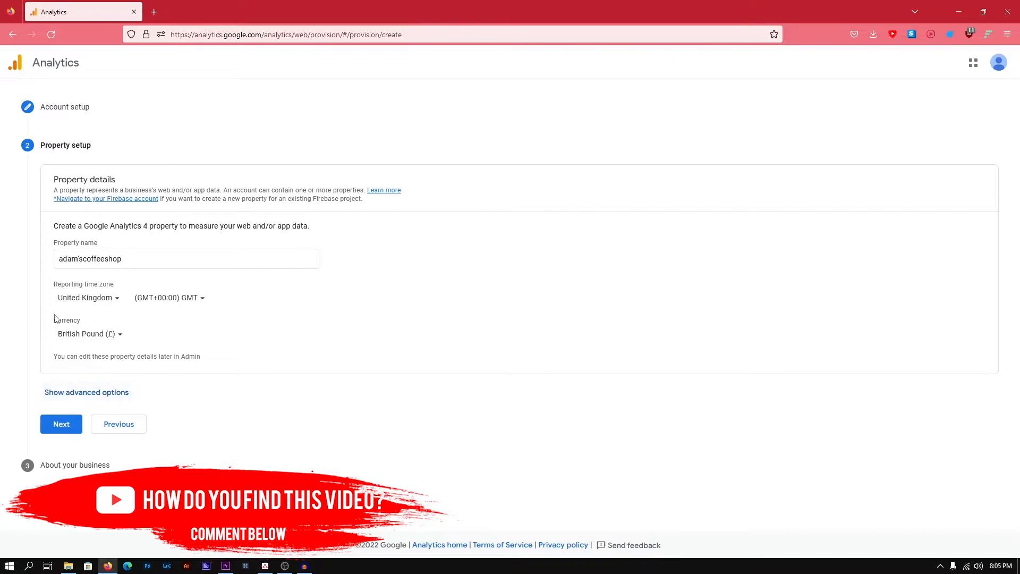
pyautogui.click(62, 425)
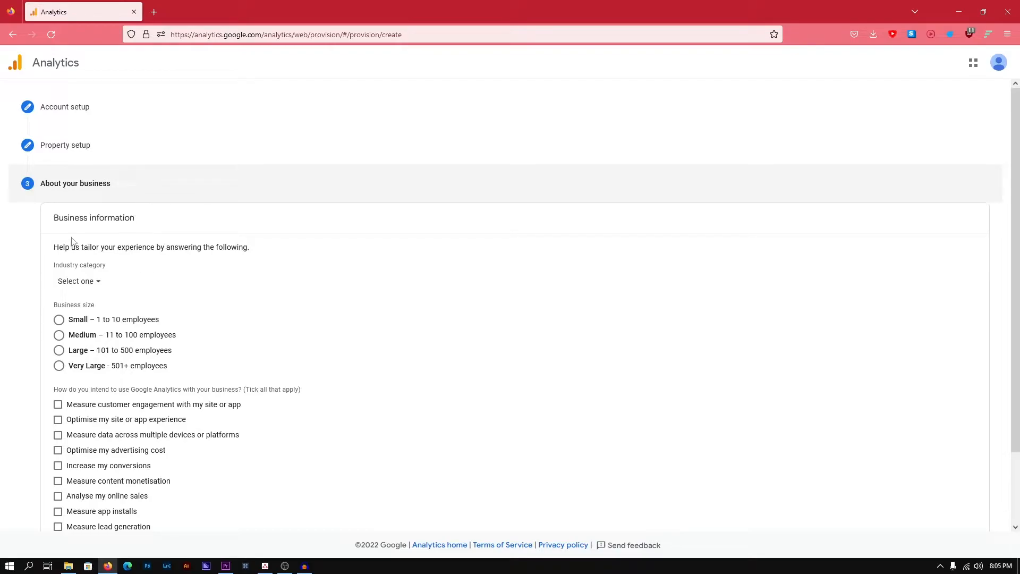
# Step: Set the industry category to Food and drink and the business size to Small – 1 to 10 employees
pyautogui.click(86, 282)
pyautogui.scroll(-1, 122, 378)
pyautogui.scroll(1, 121, 372)
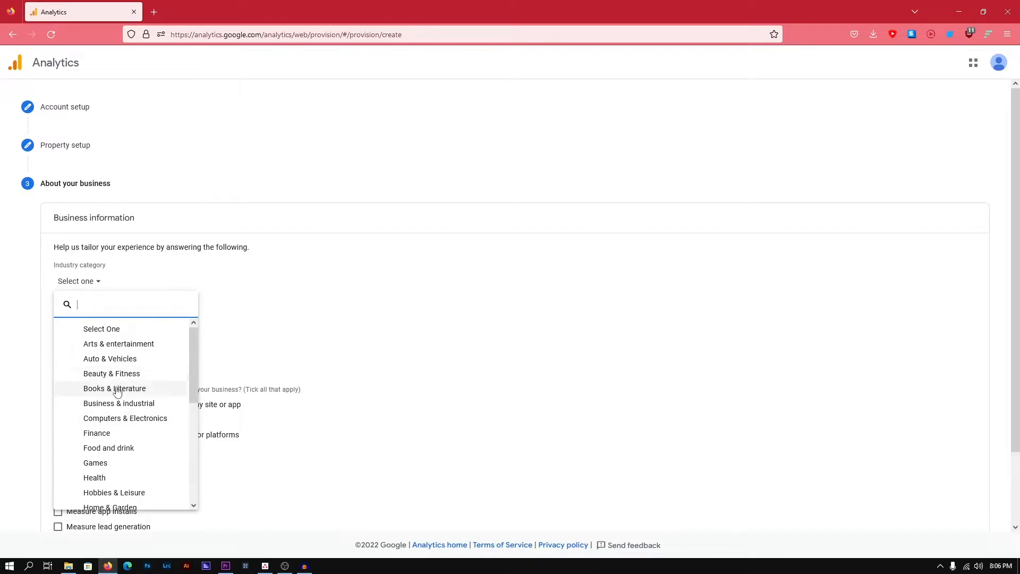
pyautogui.scroll(-2, 118, 392)
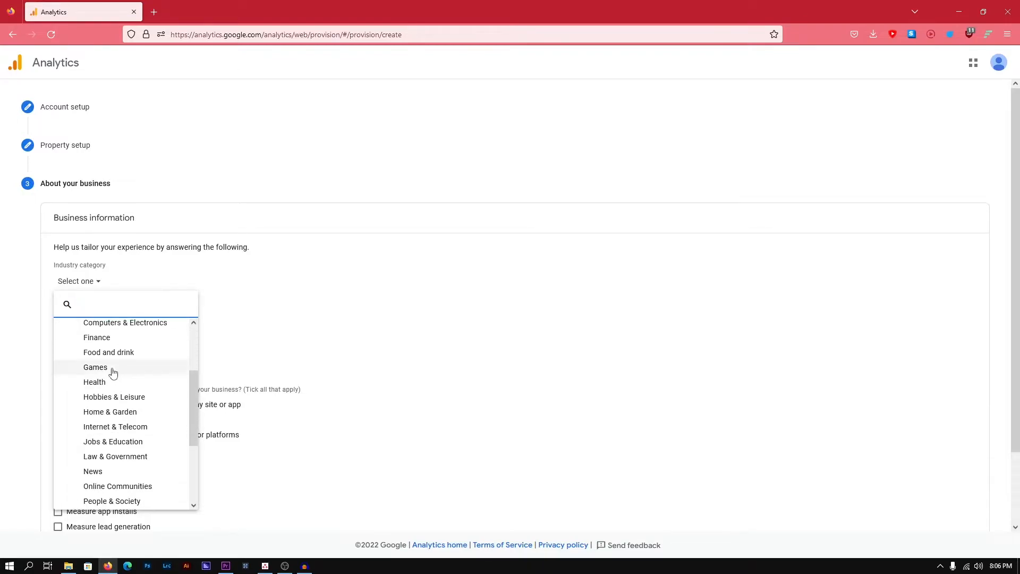
pyautogui.click(113, 353)
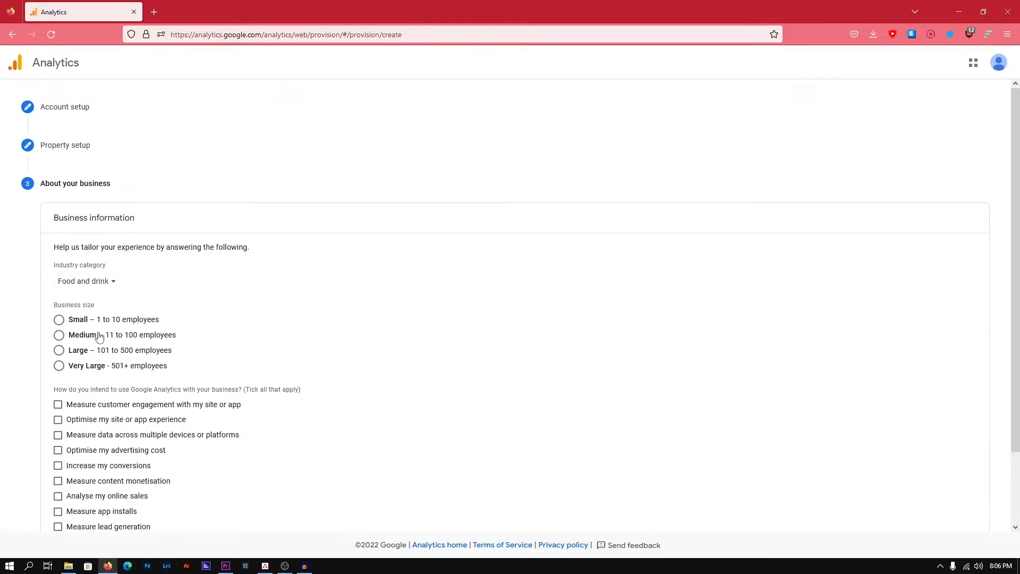
pyautogui.click(77, 319)
# Step: Select analysing online sales, increasing conversions and measuring customer engagement as the intended uses, and create the account
pyautogui.scroll(-2, 111, 394)
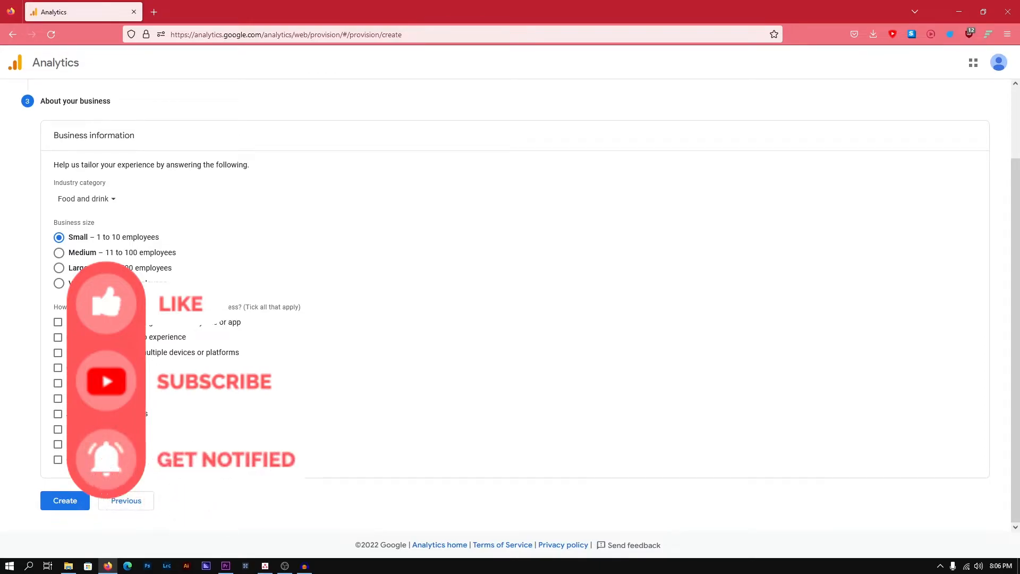
pyautogui.click(58, 414)
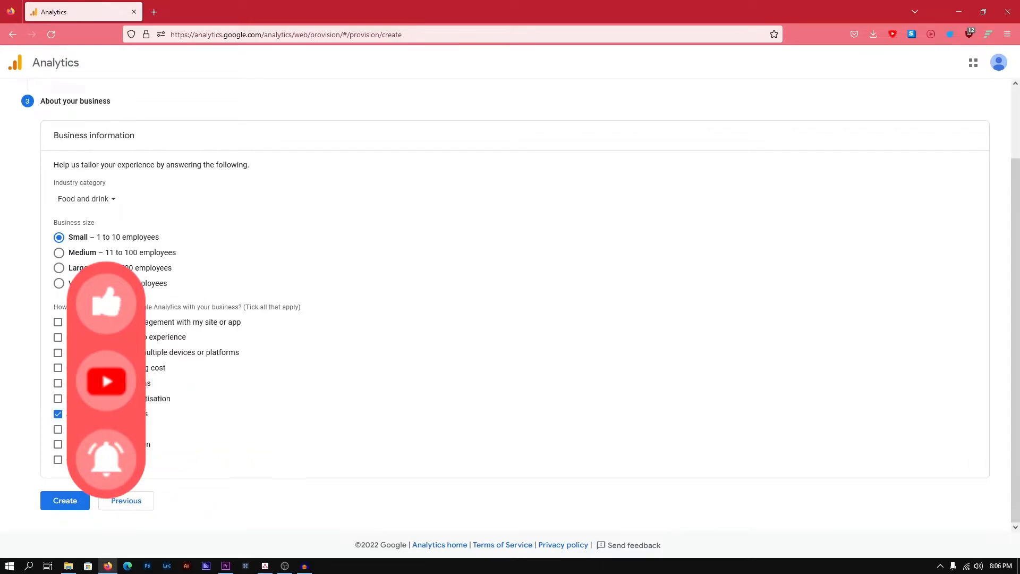
pyautogui.click(90, 385)
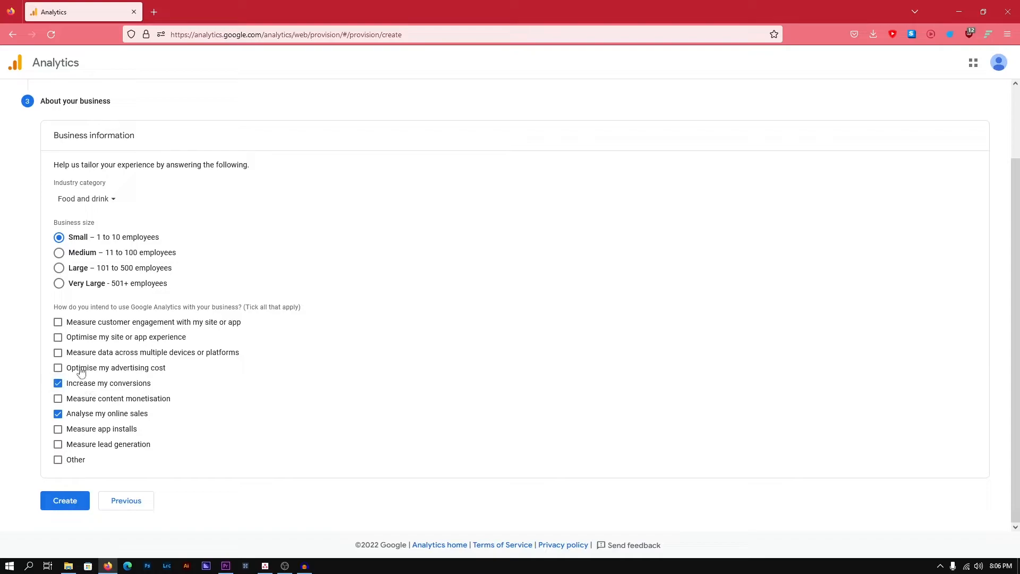
pyautogui.click(90, 322)
pyautogui.click(79, 499)
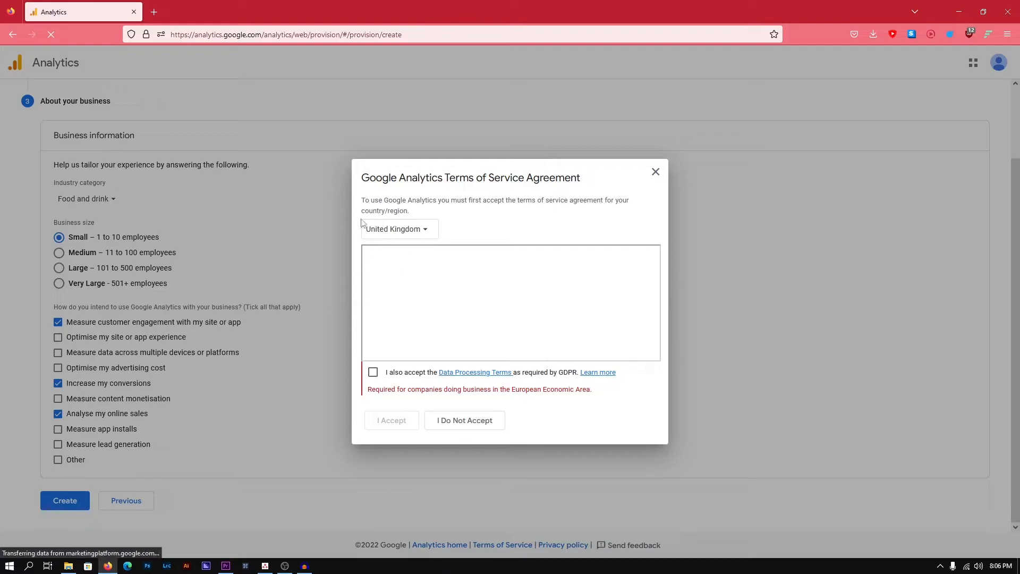
pyautogui.click(399, 229)
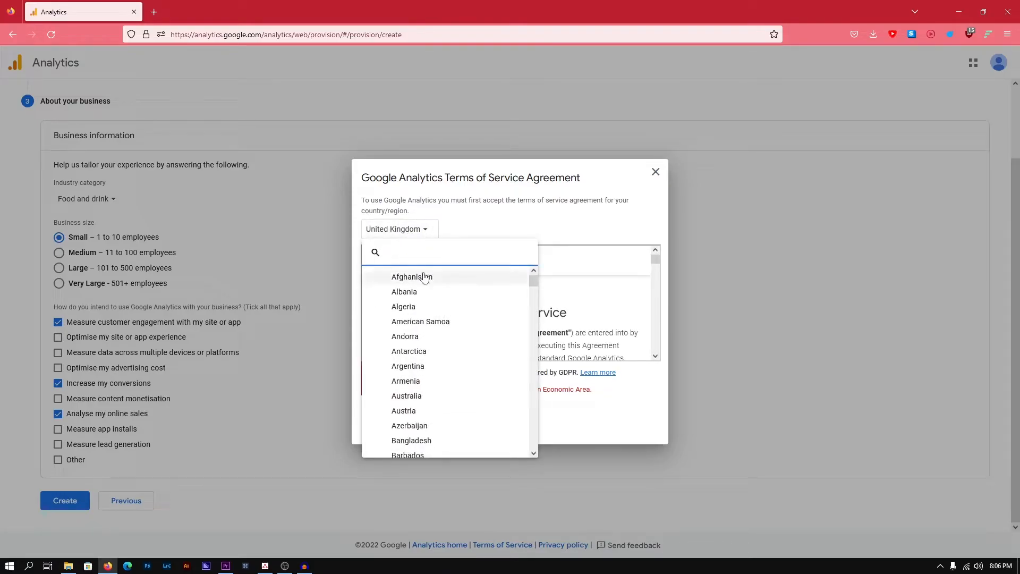
pyautogui.click(487, 220)
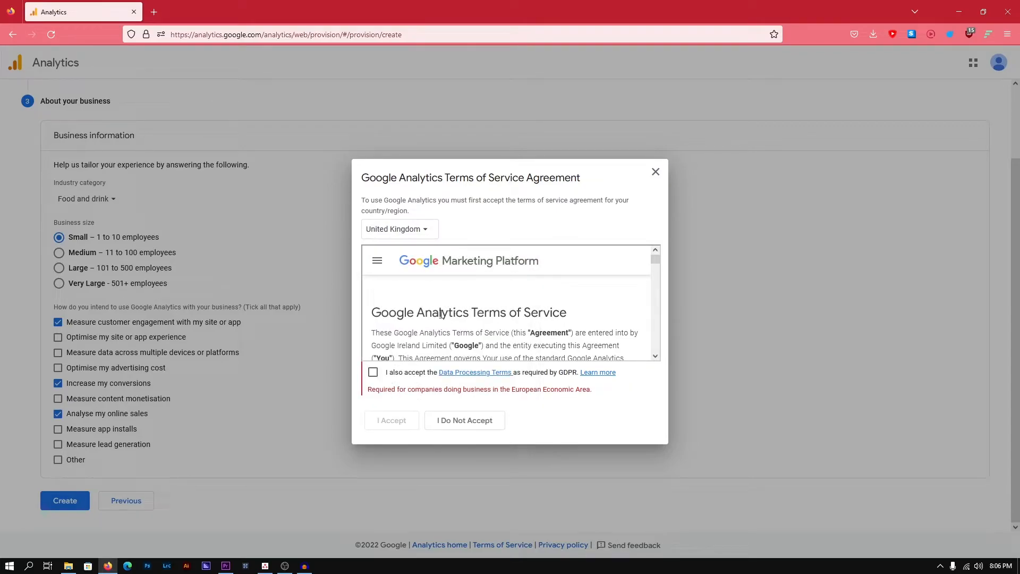
pyautogui.click(422, 228)
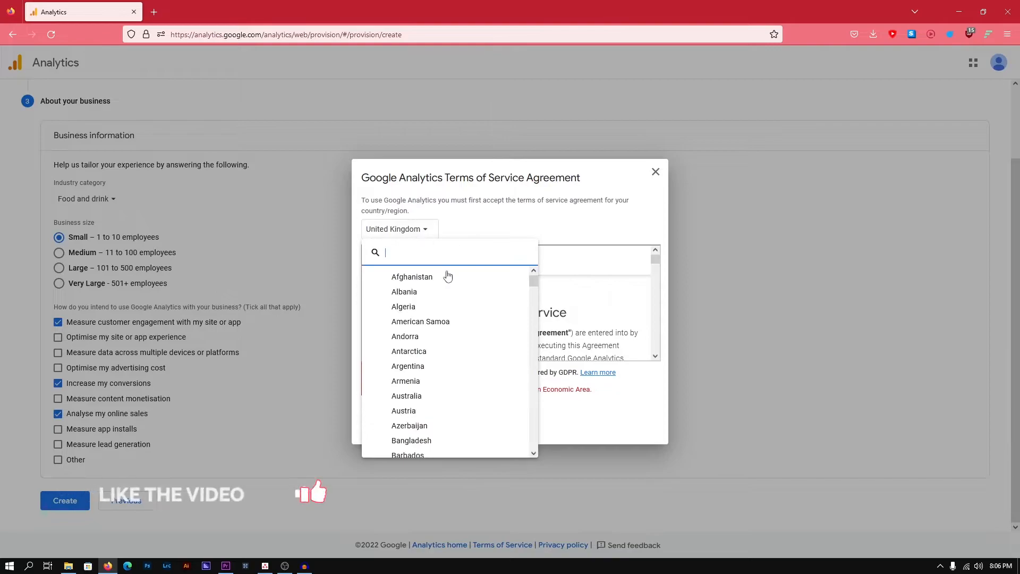
pyautogui.click(524, 231)
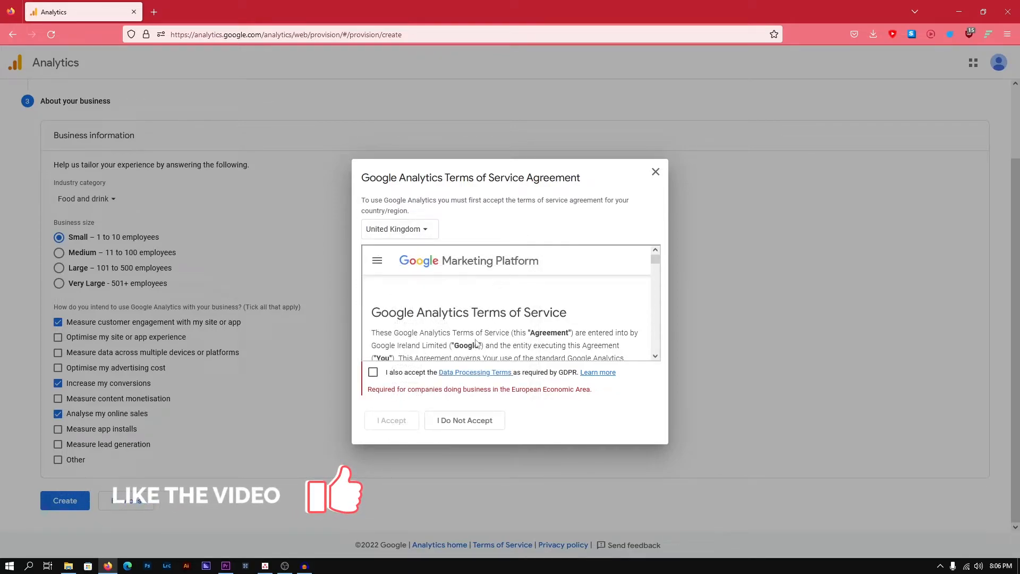
pyautogui.click(422, 229)
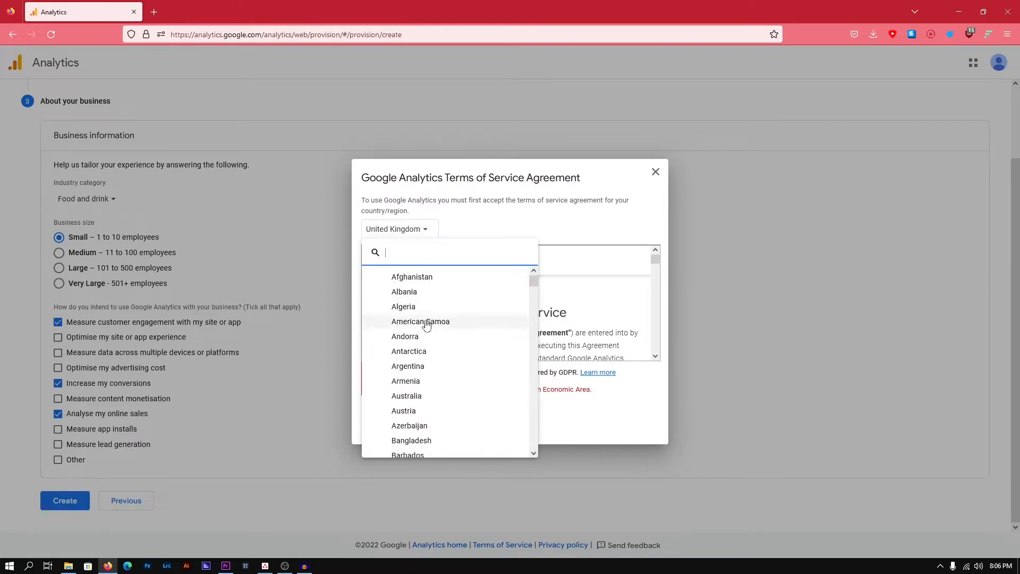
pyautogui.click(574, 275)
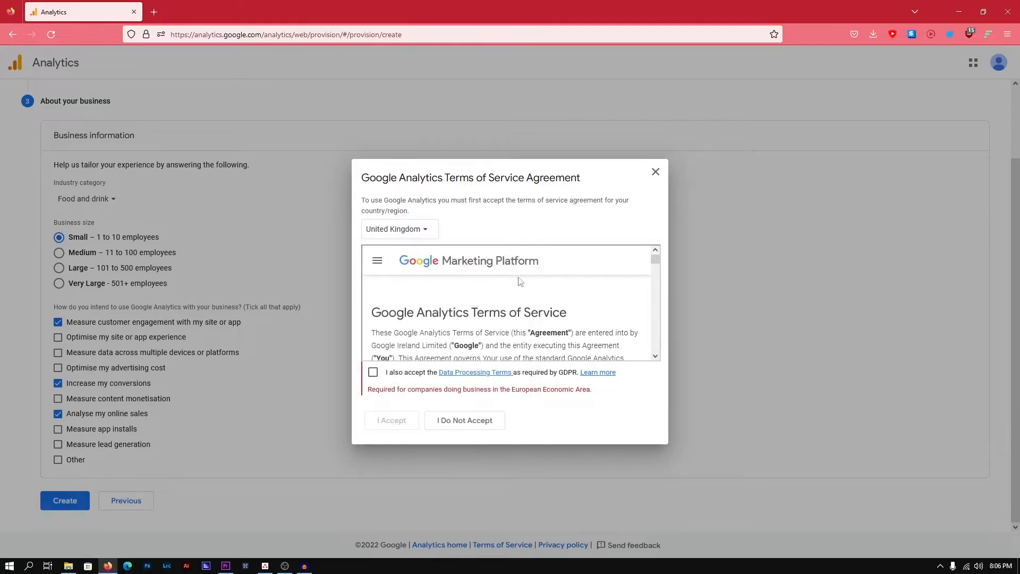
# Step: Accept the Data Processing Terms and Terms of Service for the United Kingdom, and save the email preferences with all options unticked
pyautogui.click(373, 373)
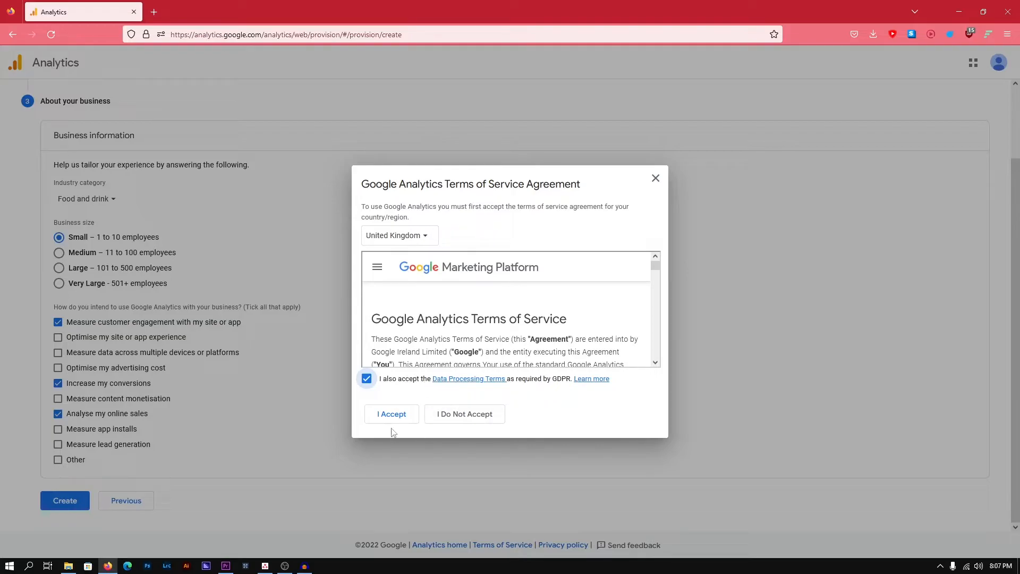
pyautogui.click(403, 423)
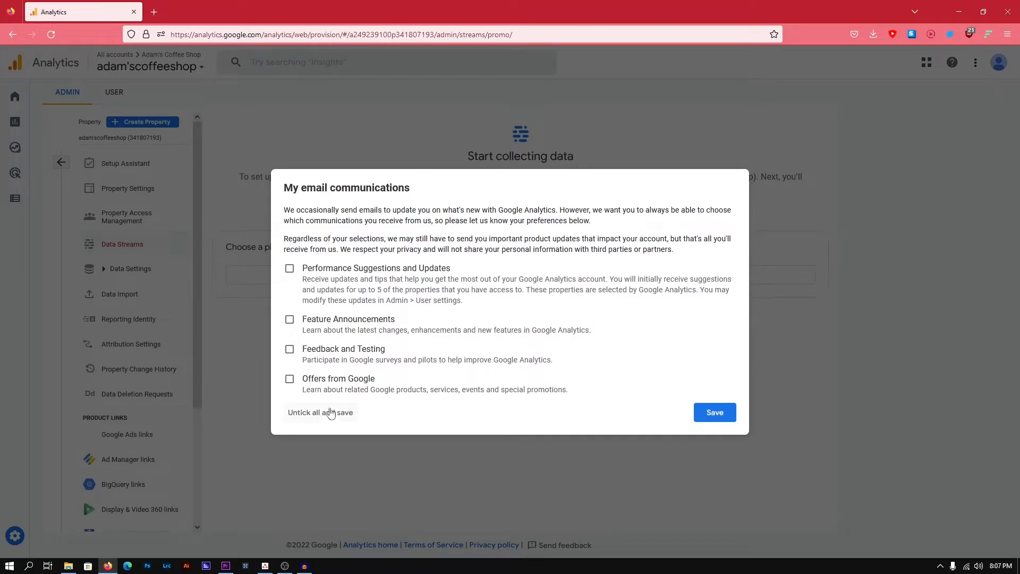
pyautogui.click(722, 412)
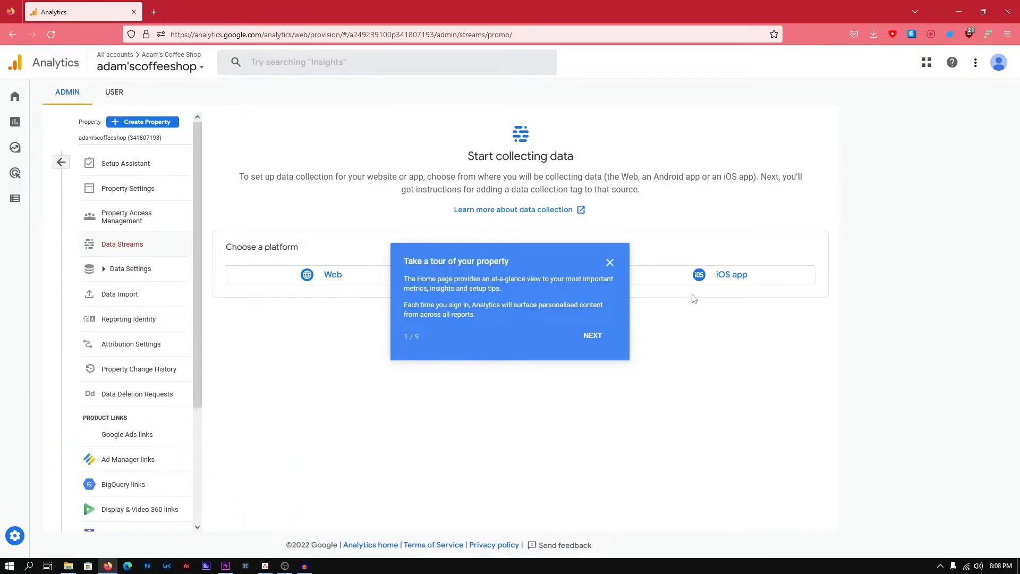
# Step: Dismiss the property tour and choose Web as the platform for the new data stream
pyautogui.click(610, 266)
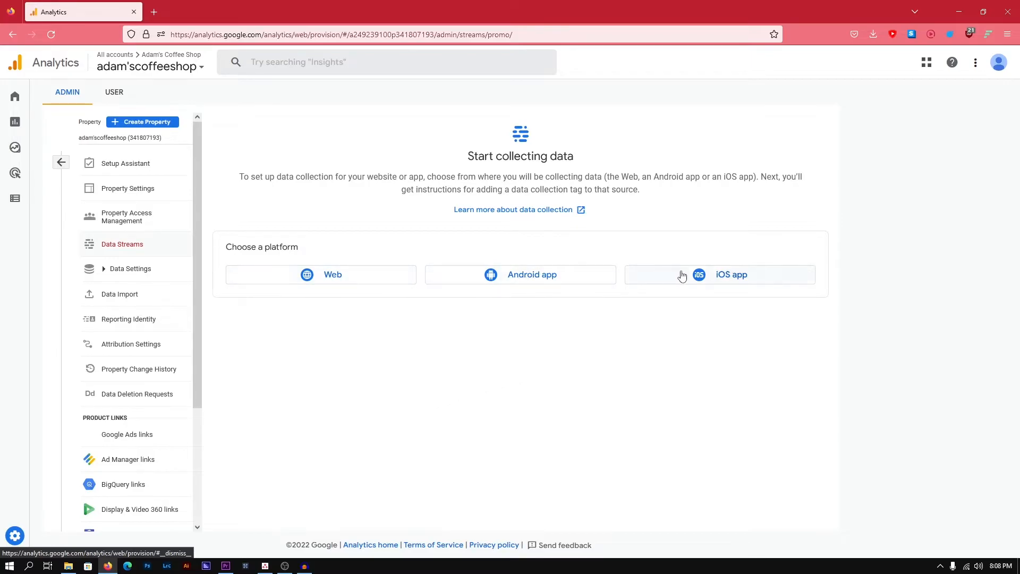
pyautogui.click(339, 276)
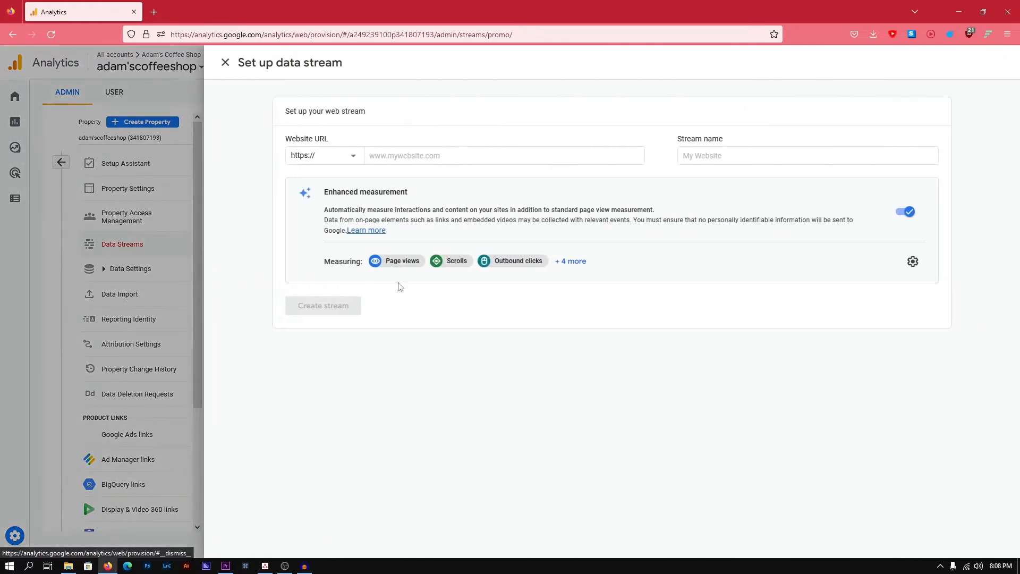
# Step: Set the web stream's website URL to admascoffeeshop.com and name it Adam's Coffee Shop, and expand the list of enhanced measurements
pyautogui.click(390, 154)
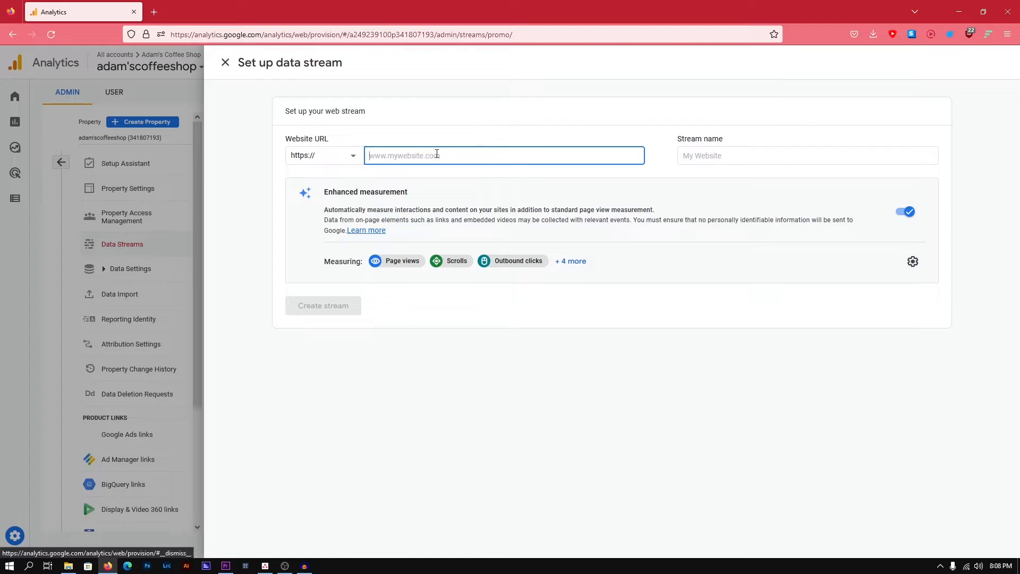
pyautogui.write('admascpfffeesjpocom')
pyautogui.click(685, 156)
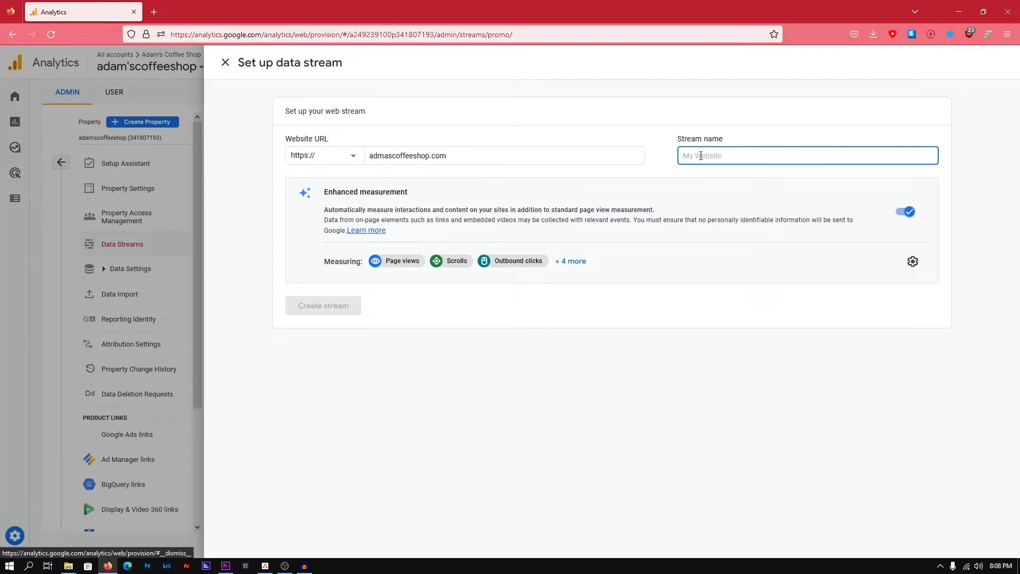
pyautogui.write("Adam's Coffee Shop")
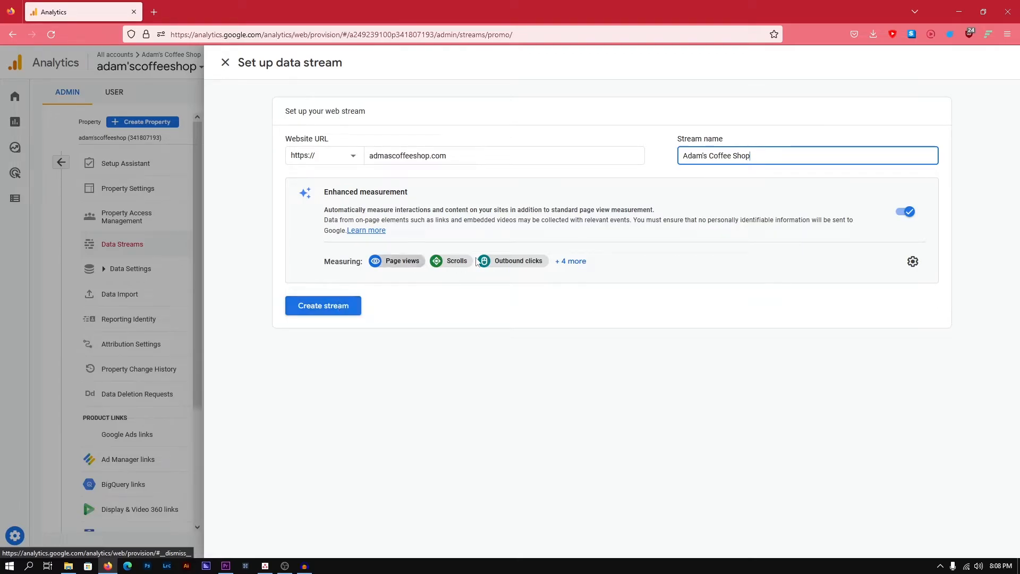
pyautogui.click(561, 264)
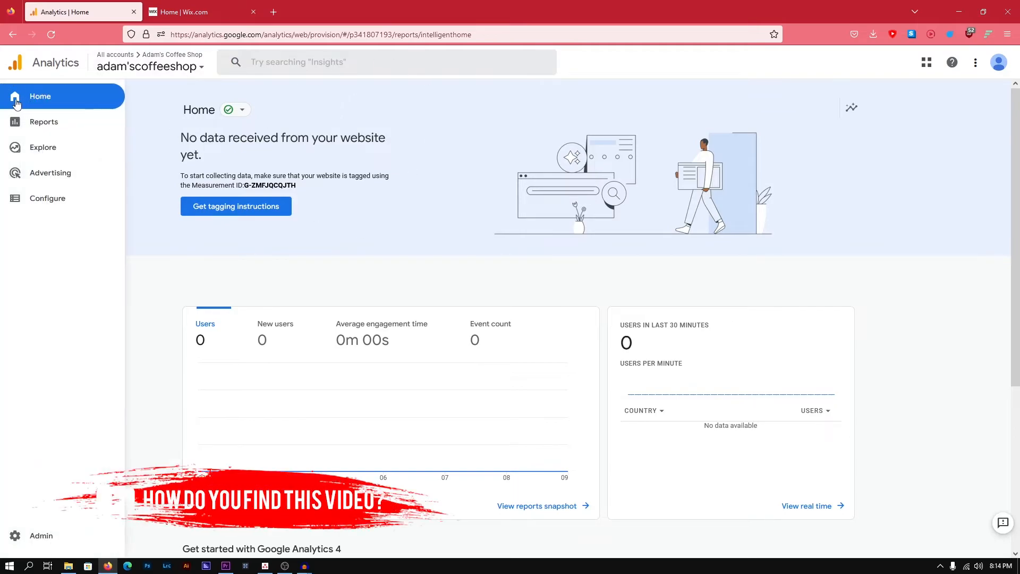
# Step: Open the tagging instructions from the property's home page and copy the web stream's Measurement ID
pyautogui.click(262, 213)
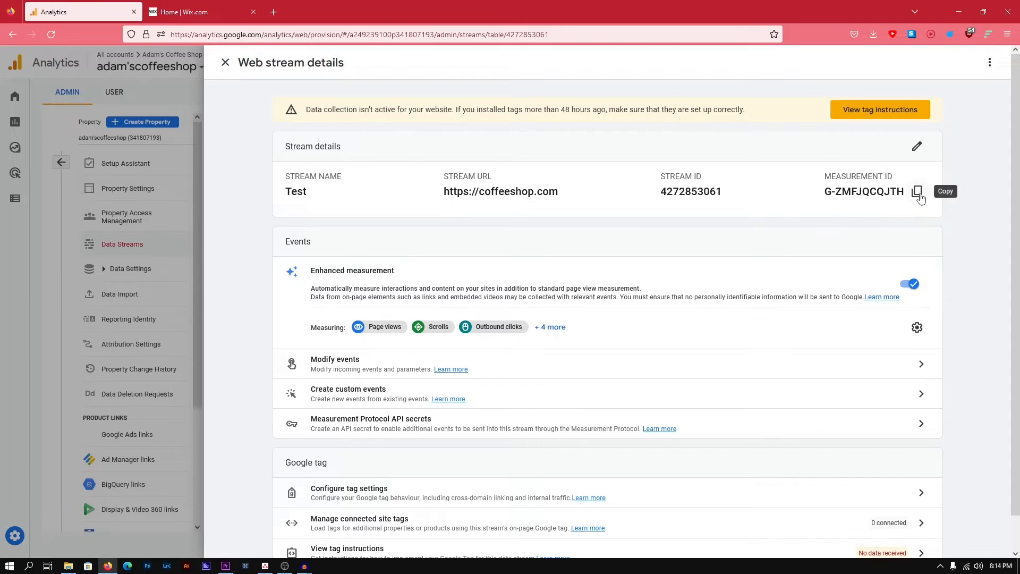
pyautogui.click(918, 195)
pyautogui.hotkey('ctrl', 'Tab')
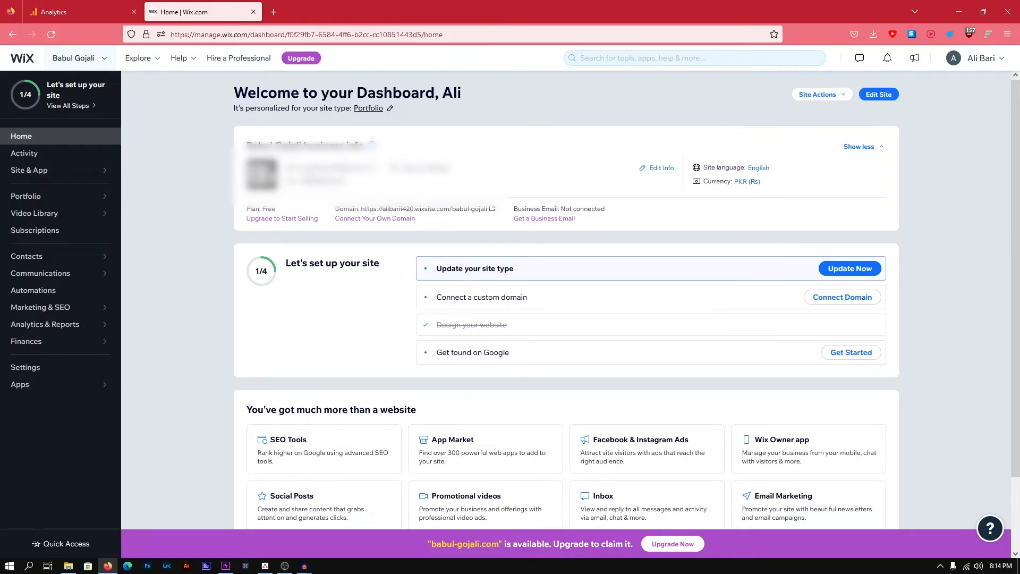
pyautogui.hotkey('ctrl', 'Tab')
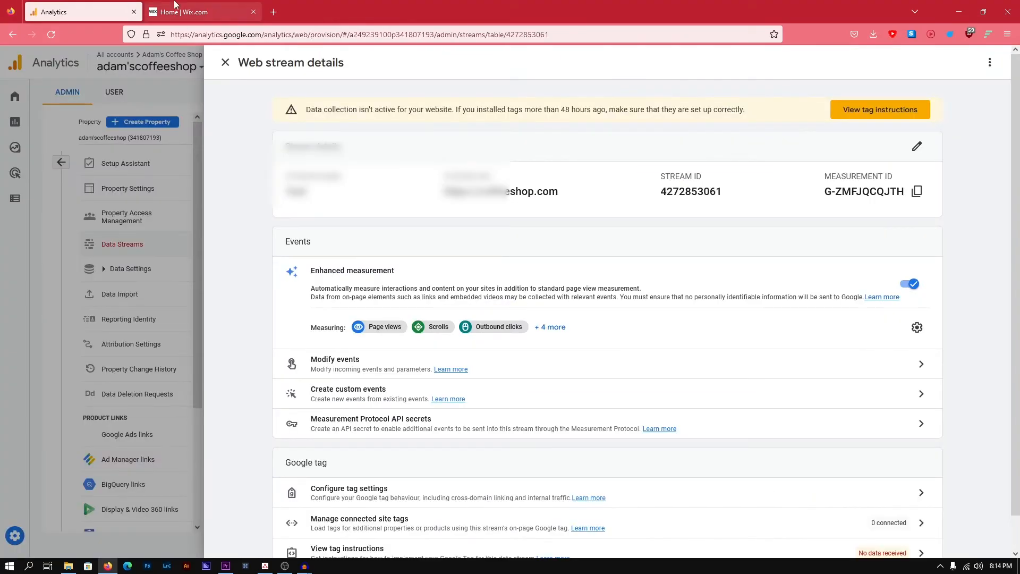
# Step: Switch to the Wix site dashboard and expand the Marketing & SEO section
pyautogui.click(222, 7)
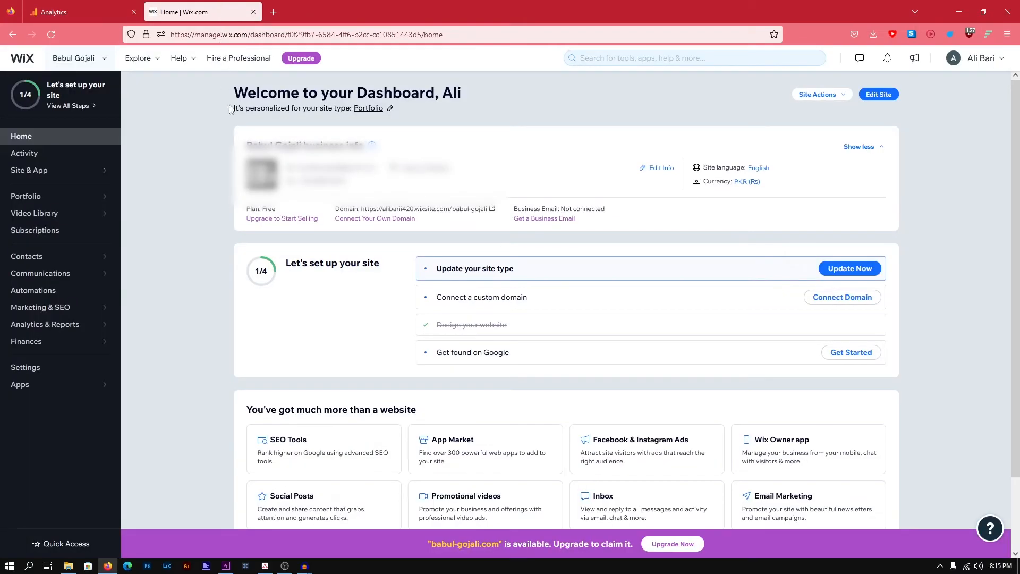
pyautogui.click(101, 273)
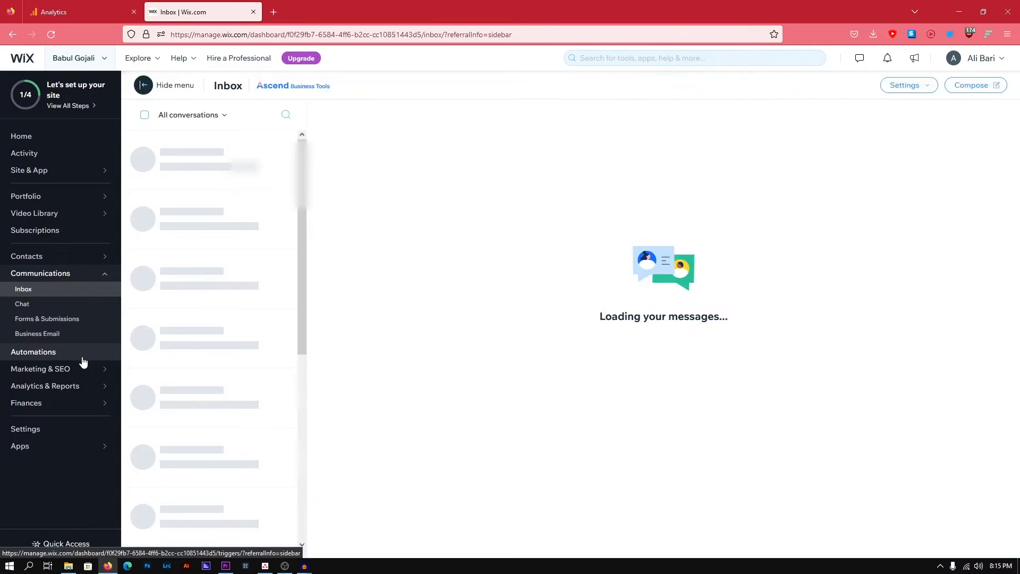
pyautogui.click(84, 369)
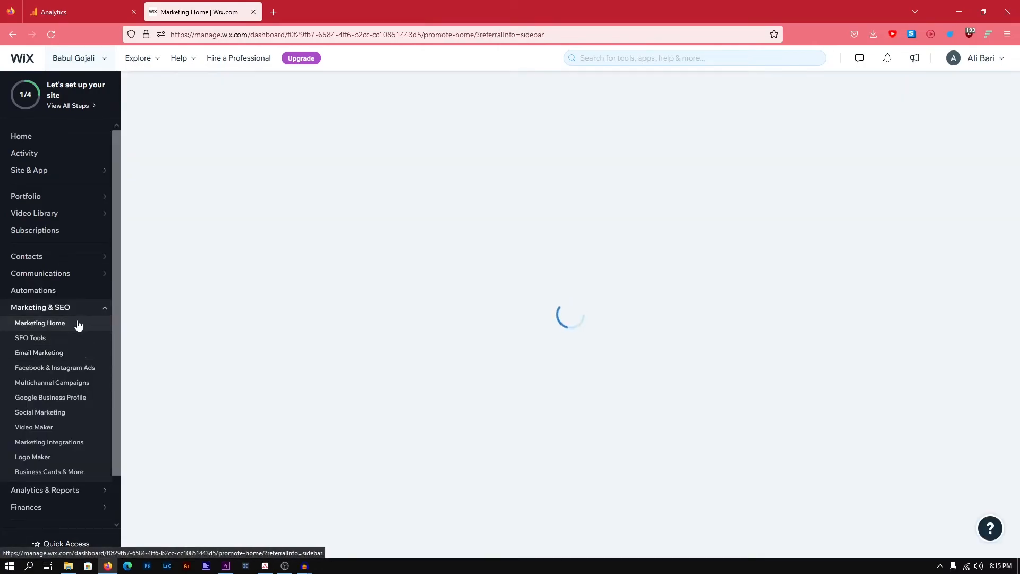
pyautogui.moveTo(77, 312)
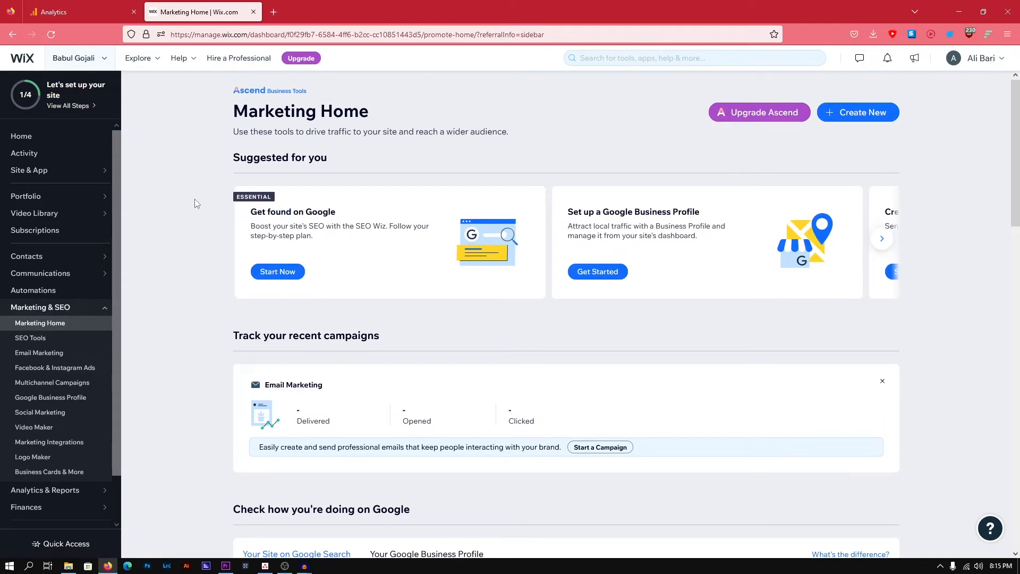
pyautogui.click(57, 309)
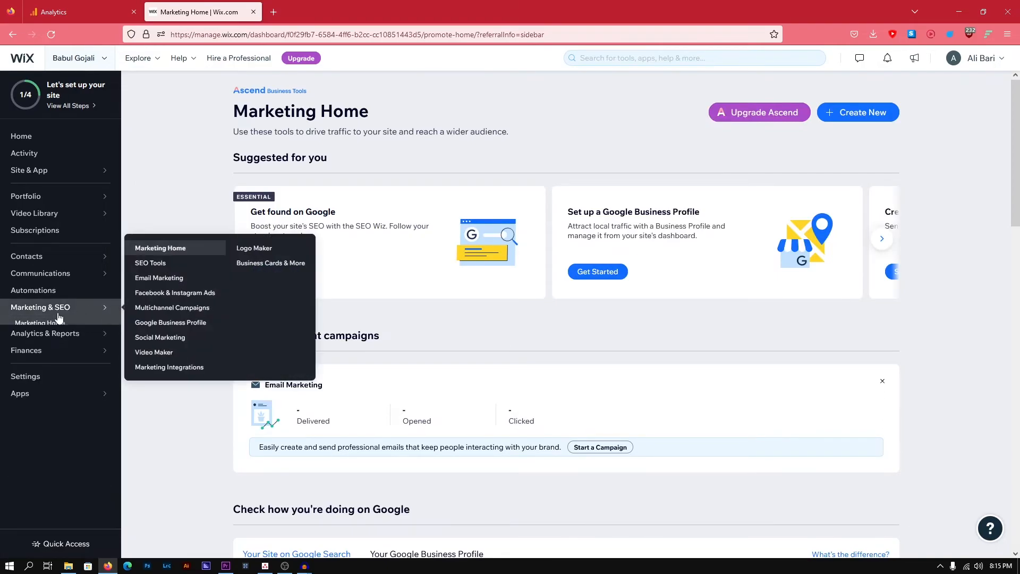
pyautogui.click(64, 309)
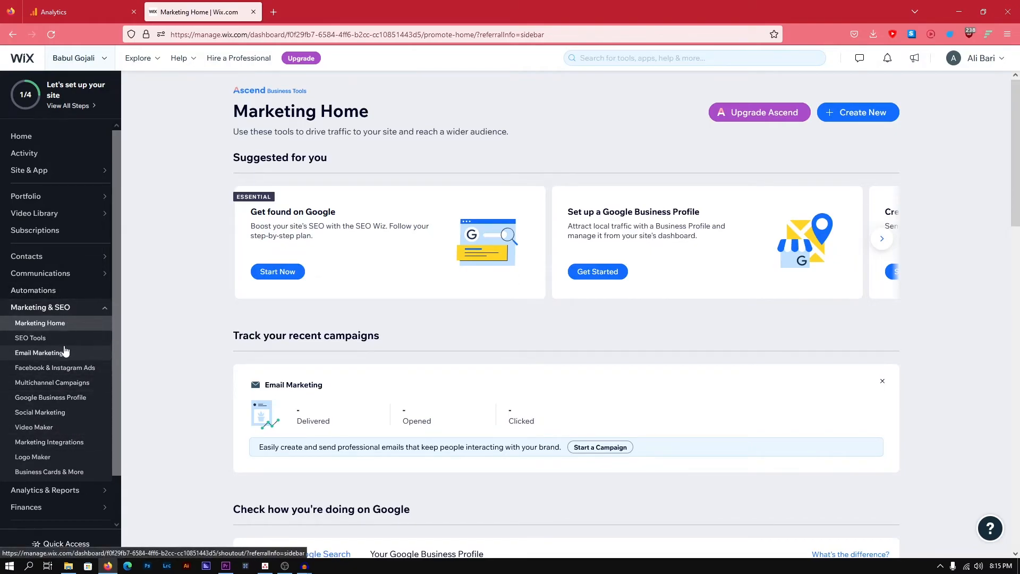
# Step: Open the Google Analytics connection page in Marketing Integrations and check the requirements for adding a Google Analytics ID
pyautogui.click(32, 444)
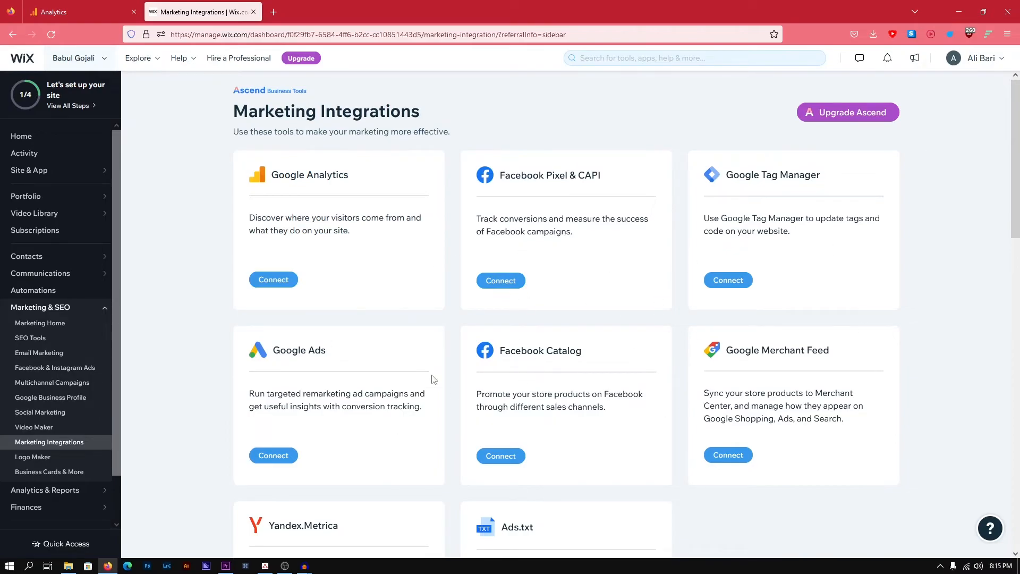
pyautogui.click(288, 281)
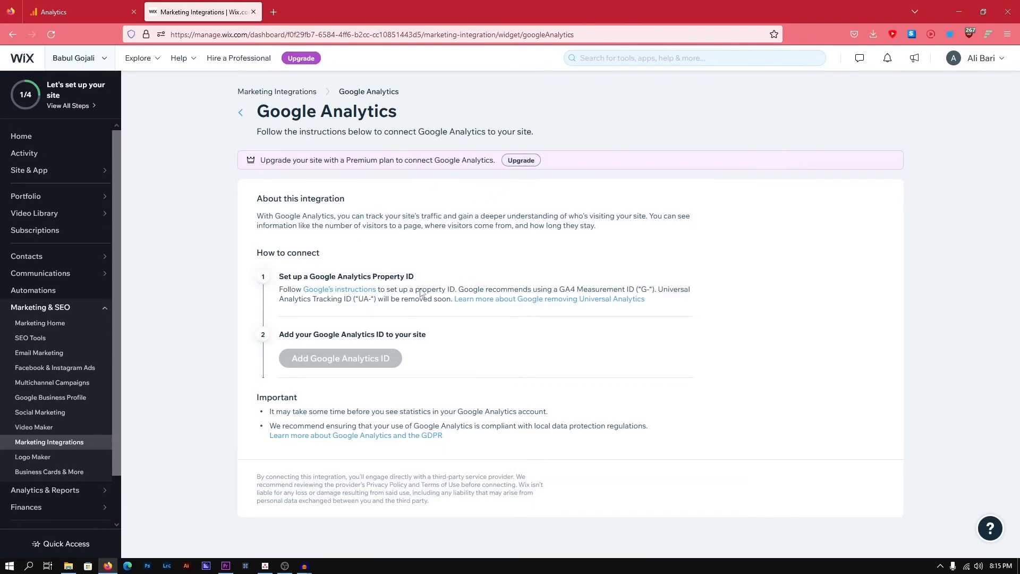
pyautogui.moveTo(324, 361)
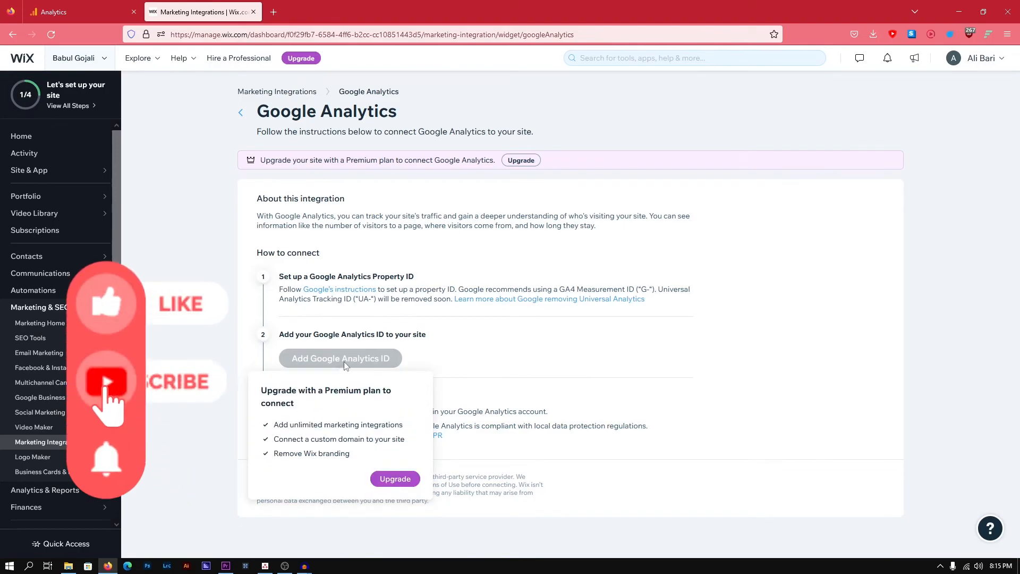
# Step: Switch back to Google Analytics and copy the web stream's Measurement ID again
pyautogui.click(117, 12)
pyautogui.click(917, 192)
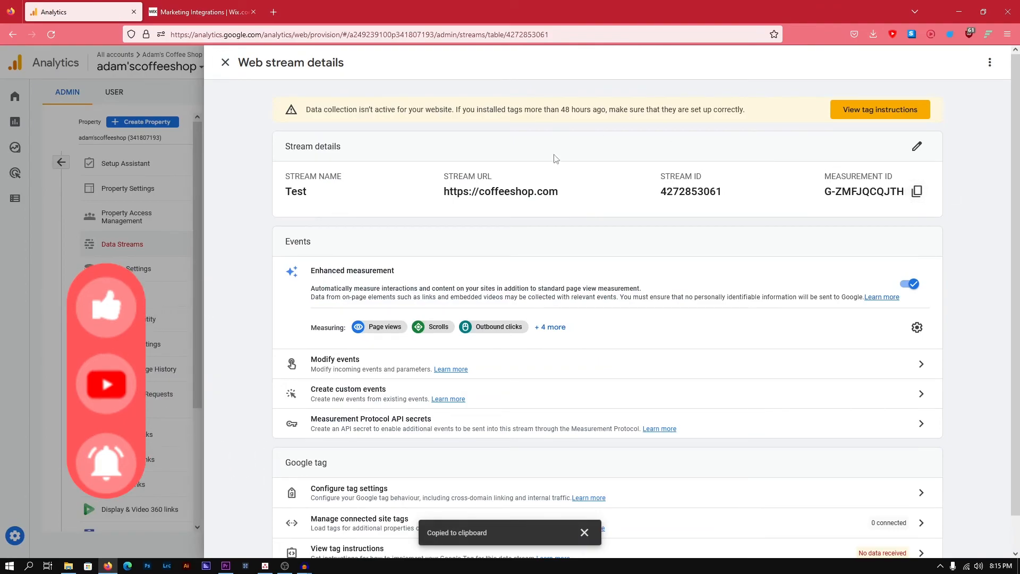
pyautogui.hotkey('ctrl', 'Tab')
pyautogui.click(81, 4)
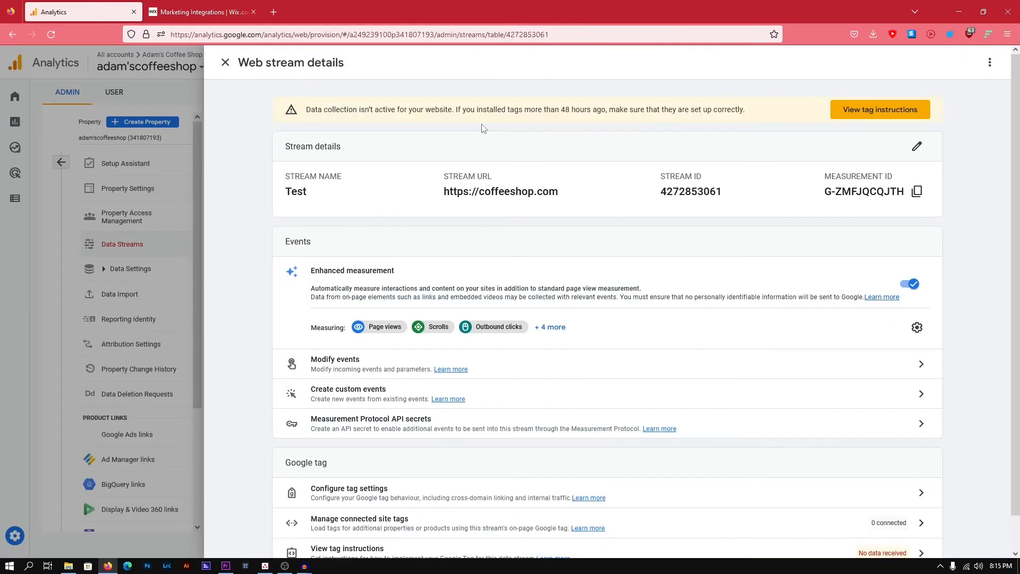
# Step: Close the web stream details and review the user and real-time cards on the property's home page
pyautogui.click(196, 200)
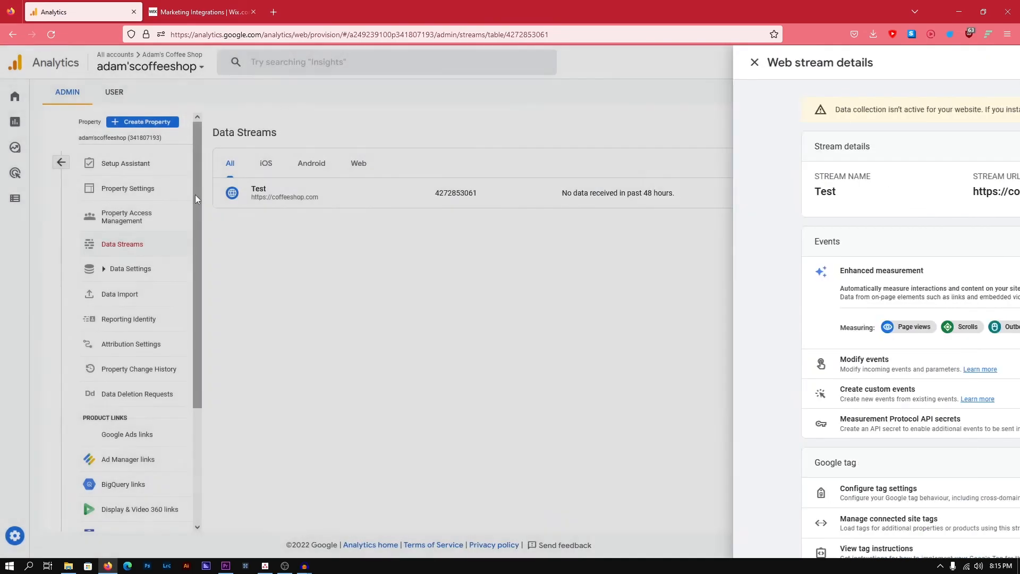
pyautogui.click(16, 96)
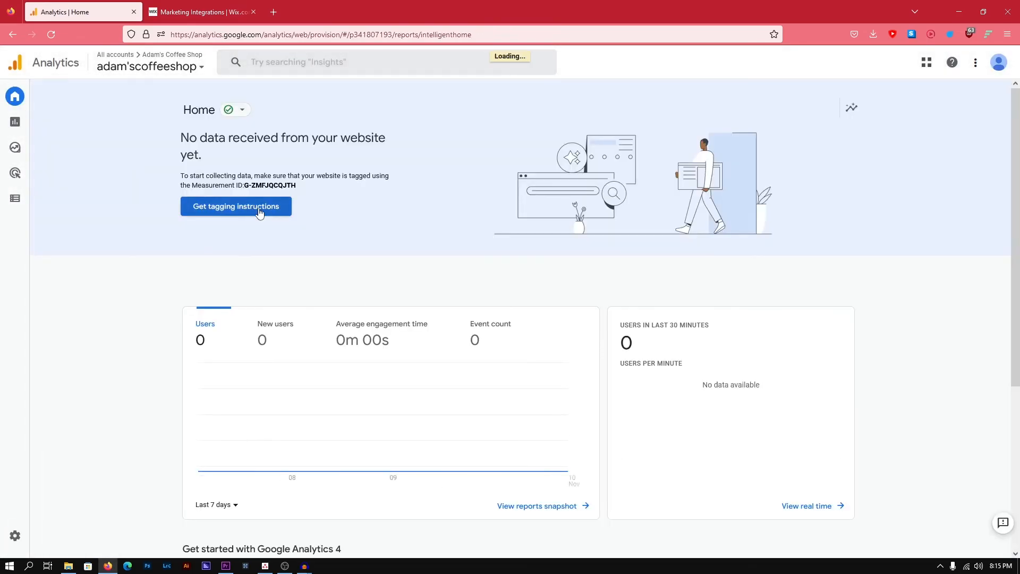
pyautogui.scroll(-2, 388, 296)
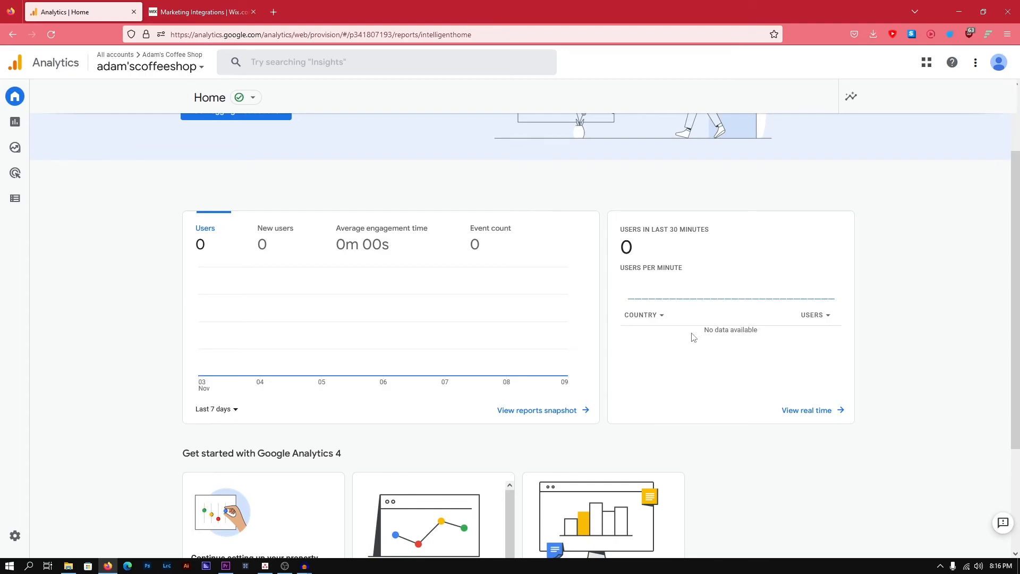
pyautogui.scroll(2, 667, 343)
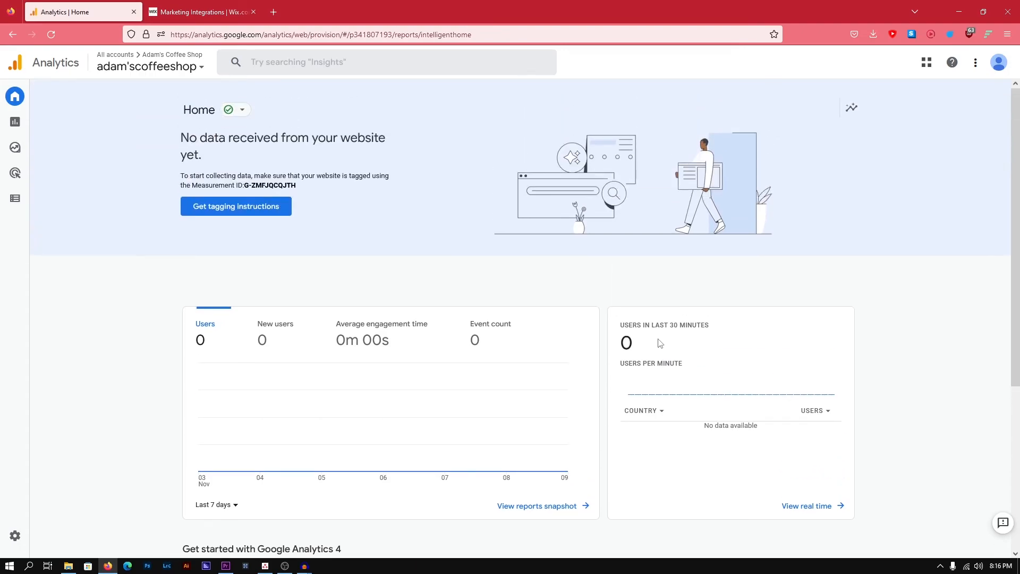